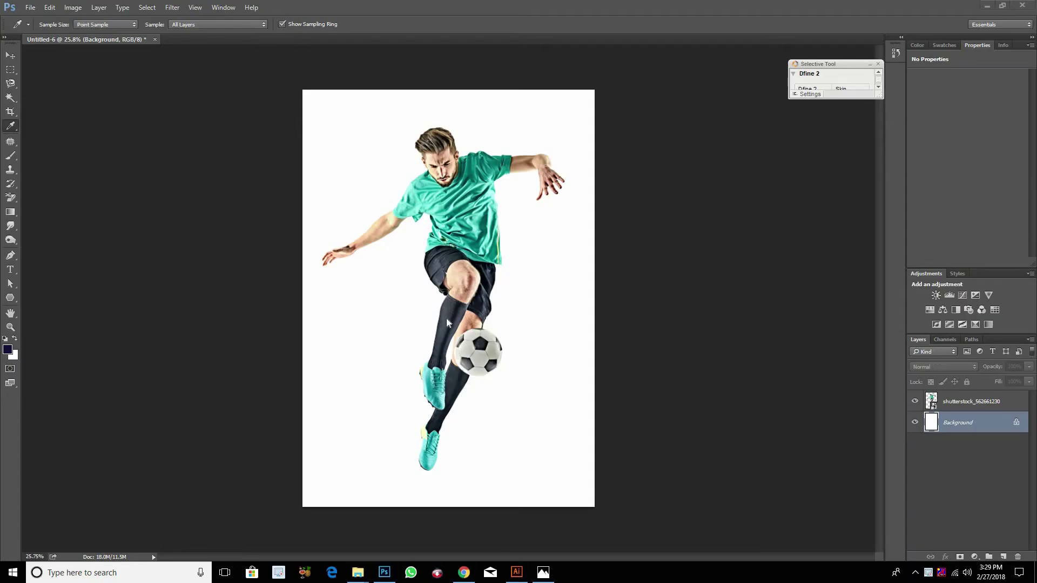
- Duplicate the Background layer and fill the copy with dark navy #141039
{"action": "left_click", "coordinate": [1000, 405]}
{"action": "left_click", "coordinate": [991, 424]}
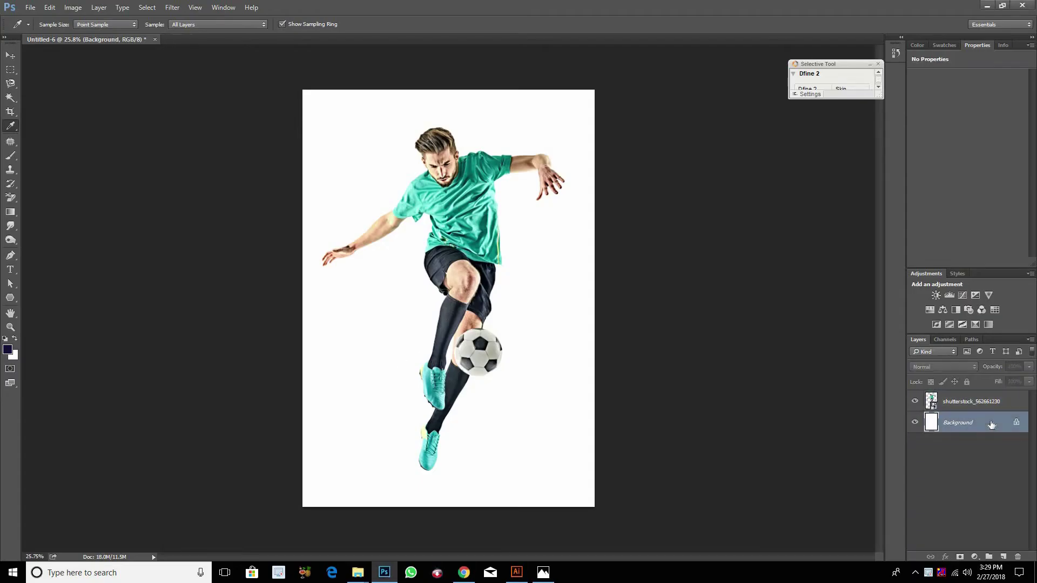
{"action": "left_click_drag", "start_coordinate": [994, 423], "coordinate": [1002, 556]}
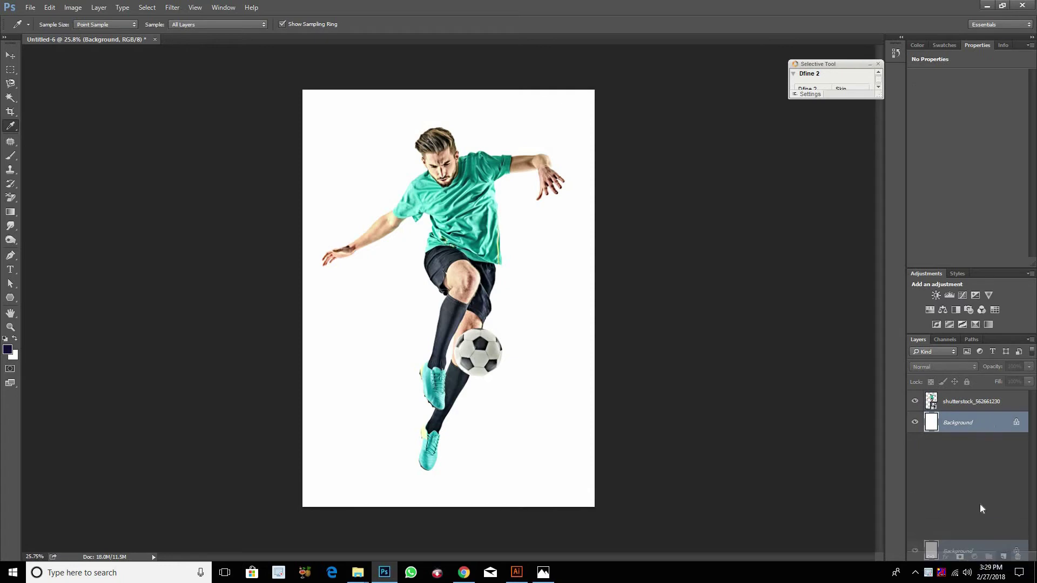
{"action": "left_click", "coordinate": [10, 351]}
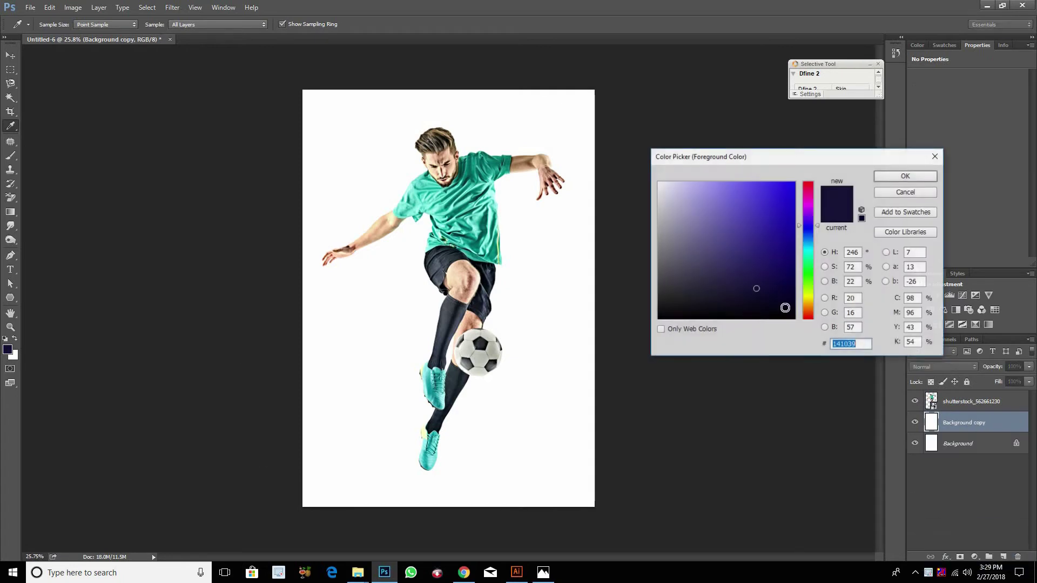
{"action": "left_click", "coordinate": [905, 181]}
{"action": "key", "text": "alt+BackSpace"}
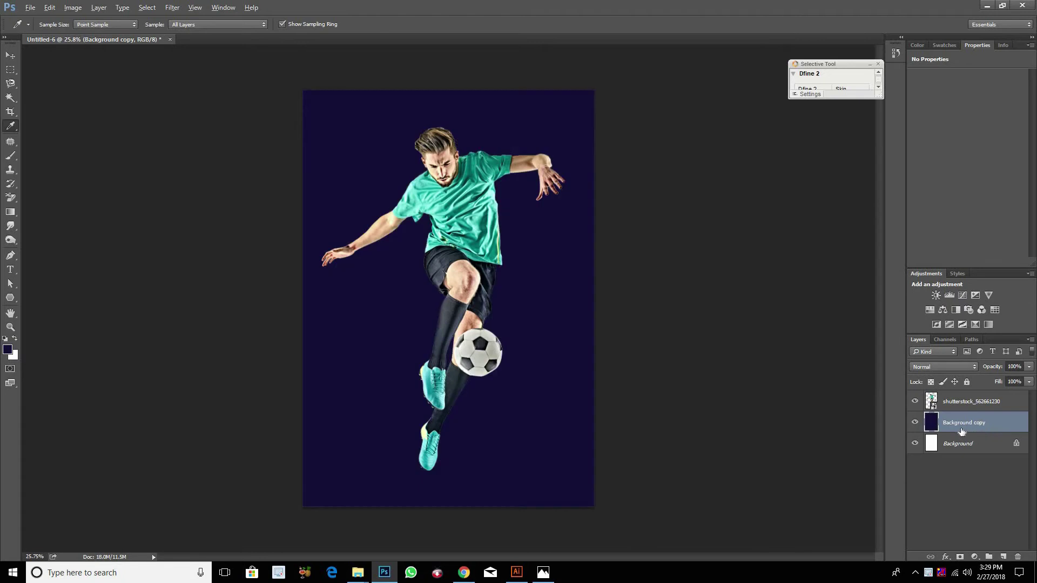
- Add a Gradient Map adjustment layer above the player photo
{"action": "key", "text": "v"}
{"action": "left_click", "coordinate": [1003, 404]}
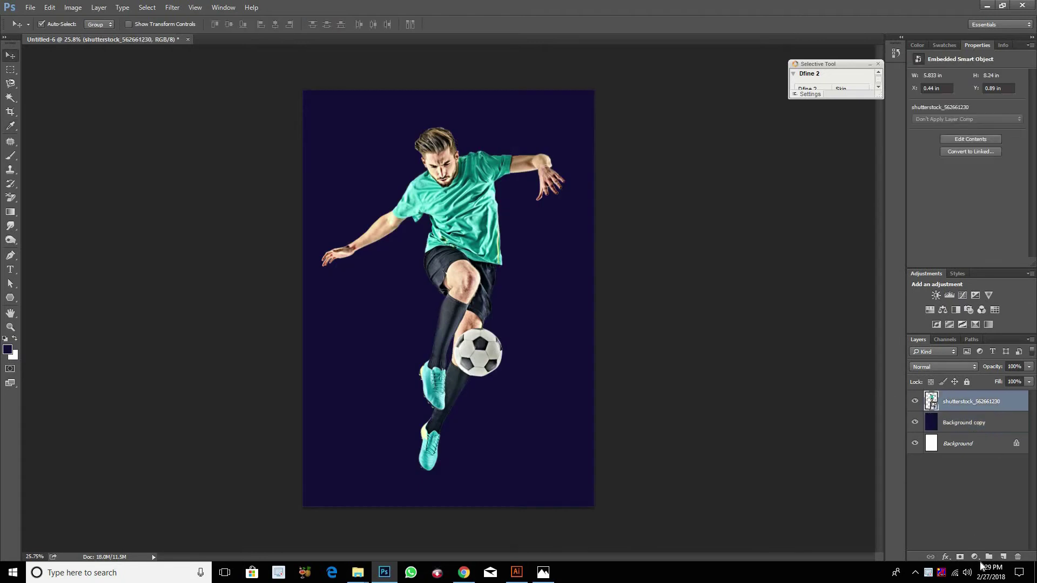
{"action": "left_click", "coordinate": [974, 556]}
{"action": "left_click", "coordinate": [988, 539]}
- Set the Gradient Map to a black-to-red gradient
{"action": "left_click", "coordinate": [966, 81]}
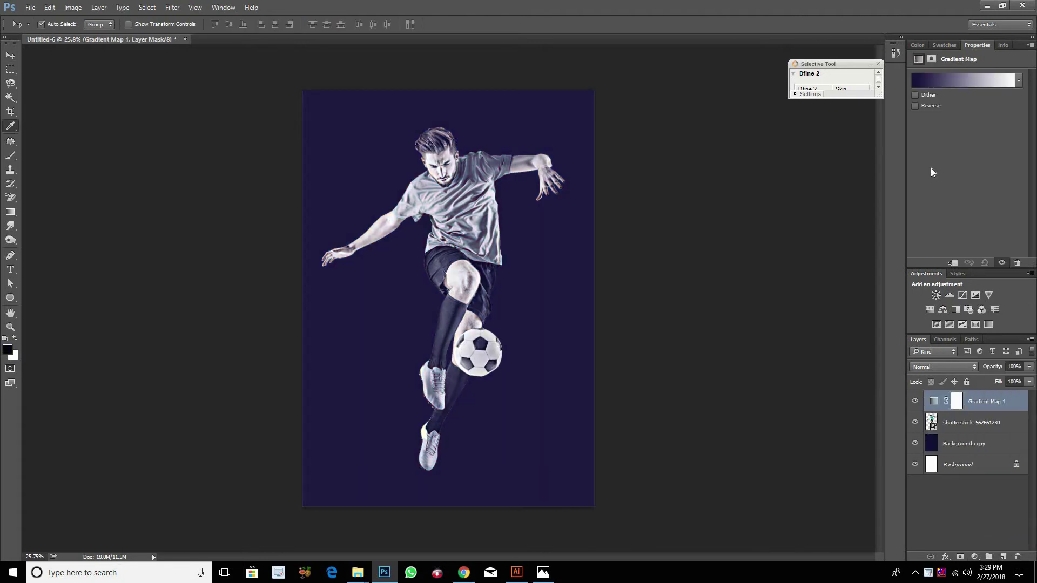
{"action": "left_click", "coordinate": [693, 202]}
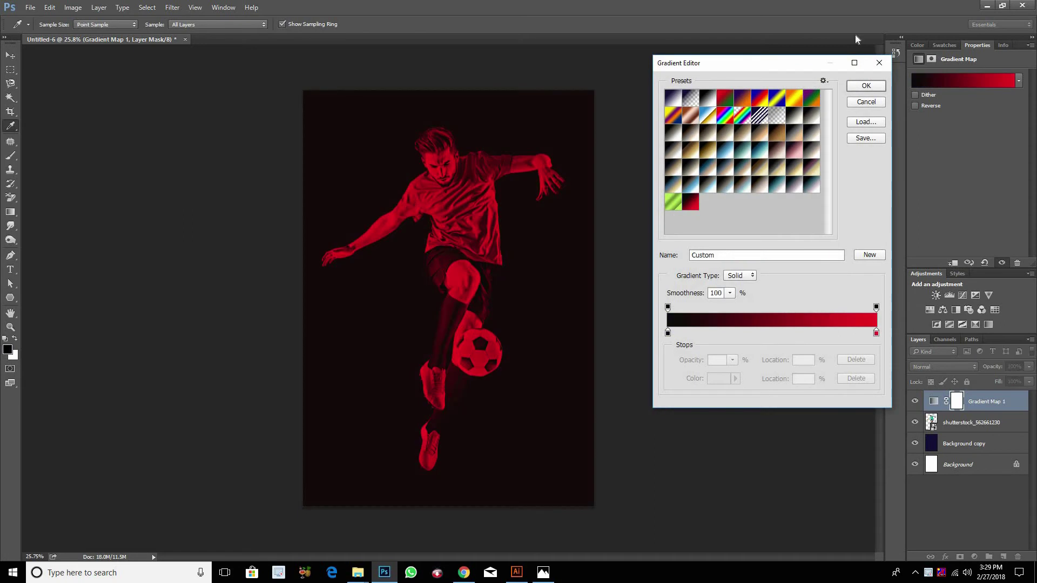
{"action": "left_click", "coordinate": [865, 87]}
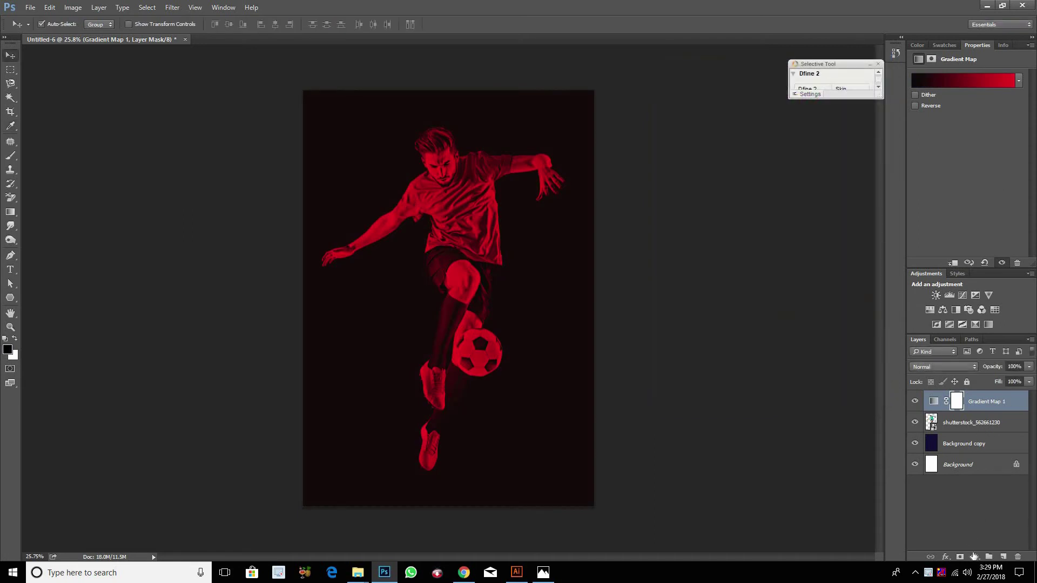
- Add a Color Lookup adjustment using Bleach Bypass.look
{"action": "left_click", "coordinate": [974, 556]}
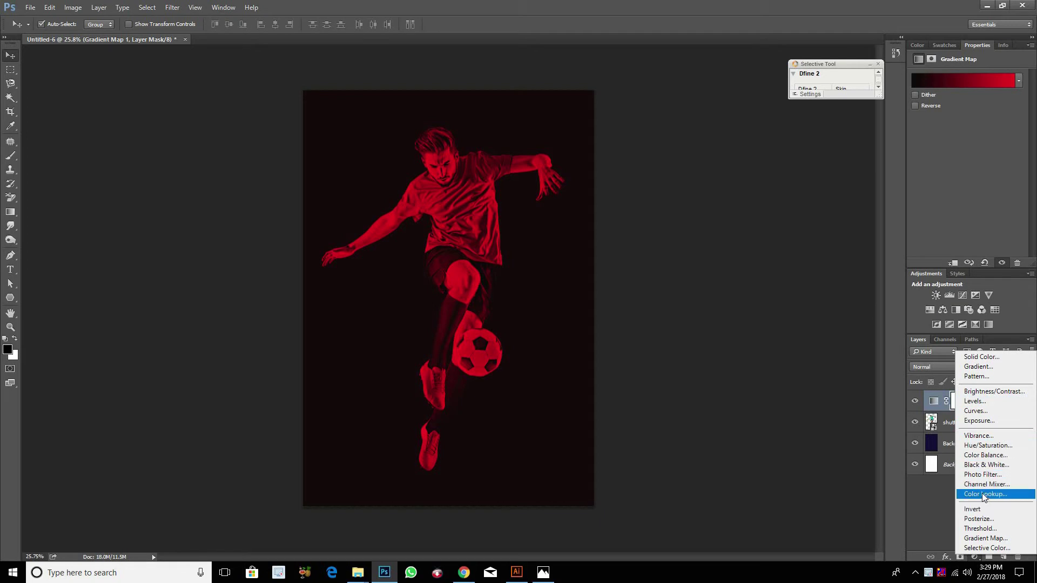
{"action": "left_click", "coordinate": [988, 494]}
{"action": "left_click", "coordinate": [982, 78]}
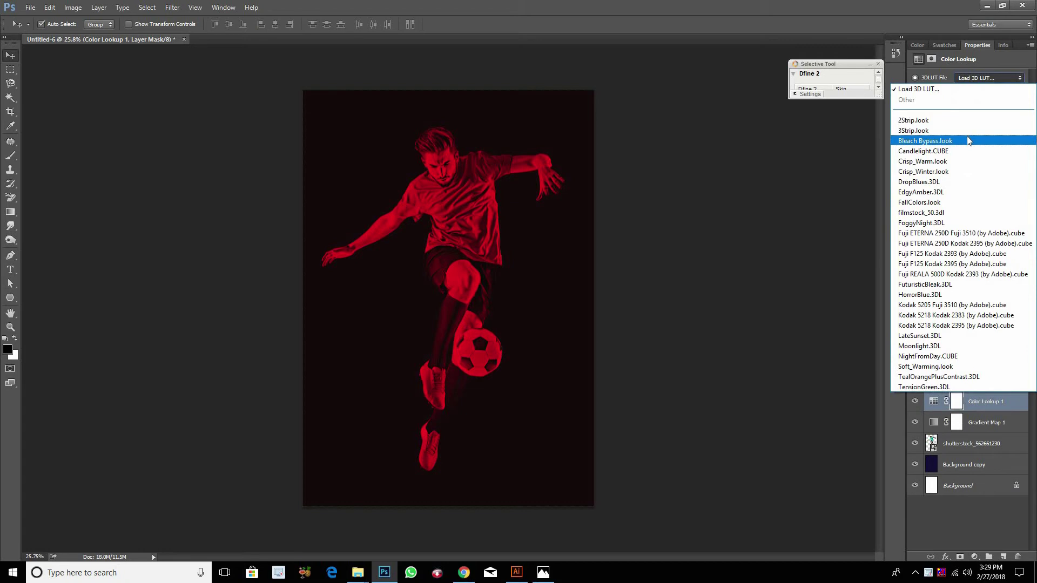
{"action": "left_click", "coordinate": [966, 136]}
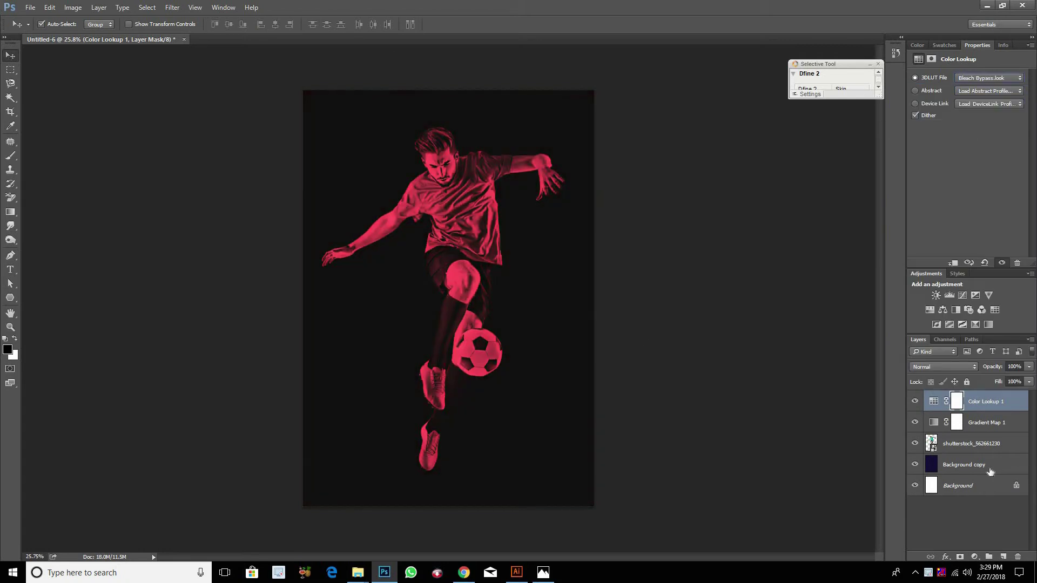
{"action": "key", "text": "ctrl+alt+a"}
{"action": "scroll", "coordinate": [493, 297], "scroll_direction": "up", "scroll_amount": 2}
- Copy the two colour adjustments below the photo and group them with the navy fill as 'BG'
{"action": "scroll", "coordinate": [493, 297], "scroll_direction": "down", "scroll_amount": 1}
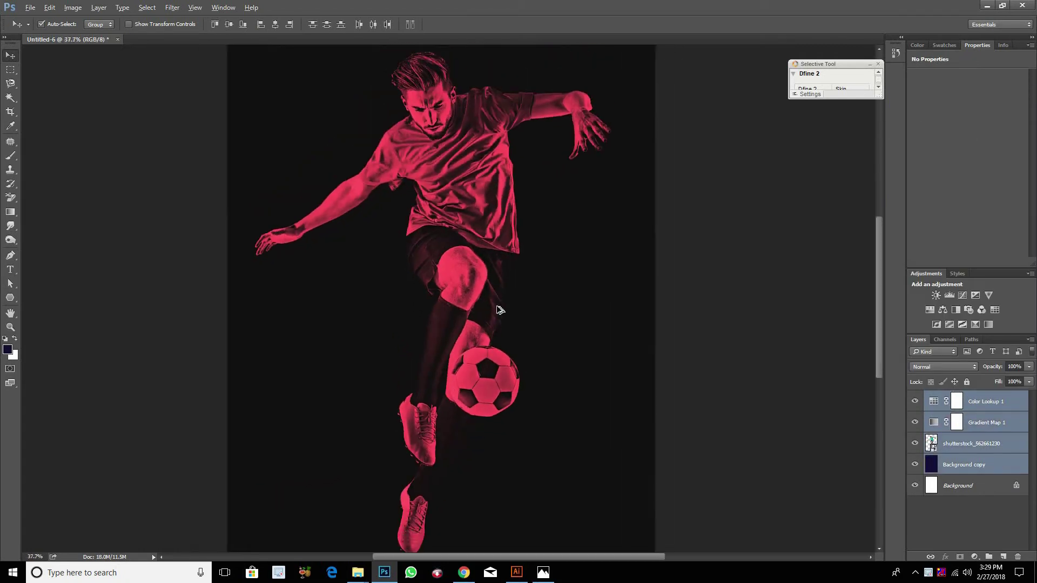
{"action": "scroll", "coordinate": [493, 297], "scroll_direction": "down", "scroll_amount": 1}
{"action": "left_click", "coordinate": [982, 445]}
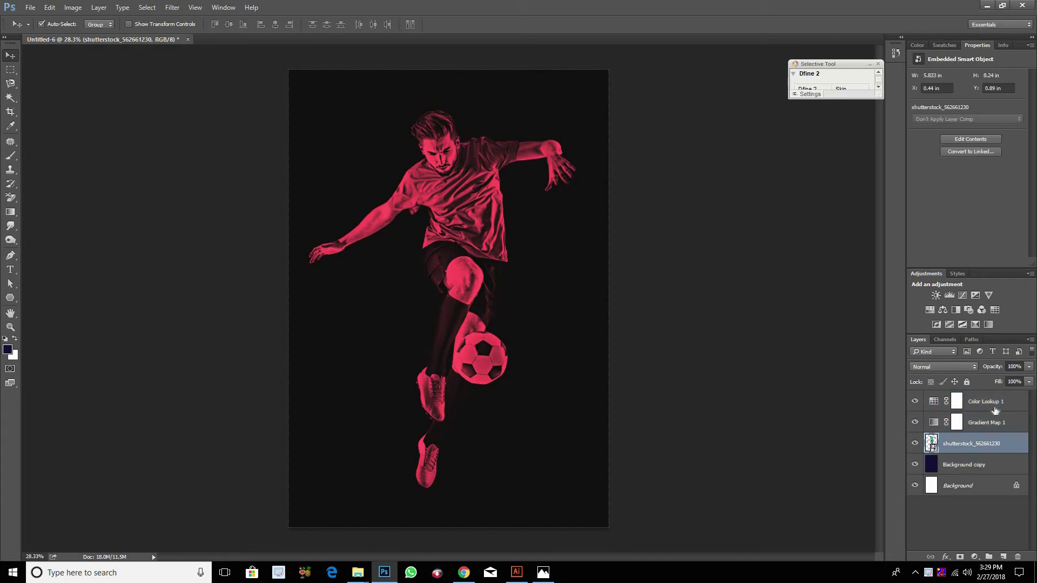
{"action": "left_click", "coordinate": [993, 402], "text": "shift"}
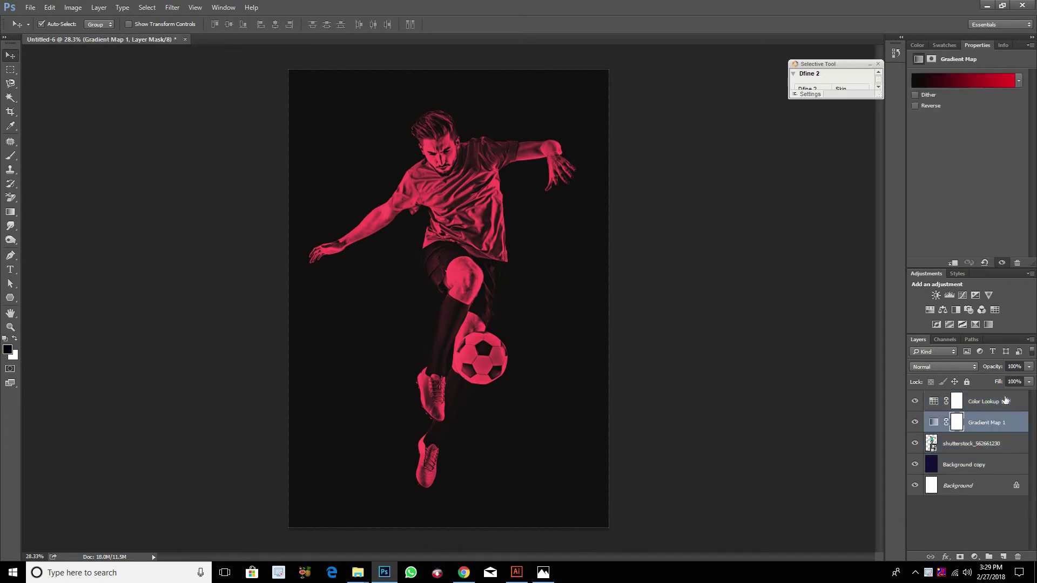
{"action": "right_click", "coordinate": [998, 423]}
{"action": "key", "text": "Escape"}
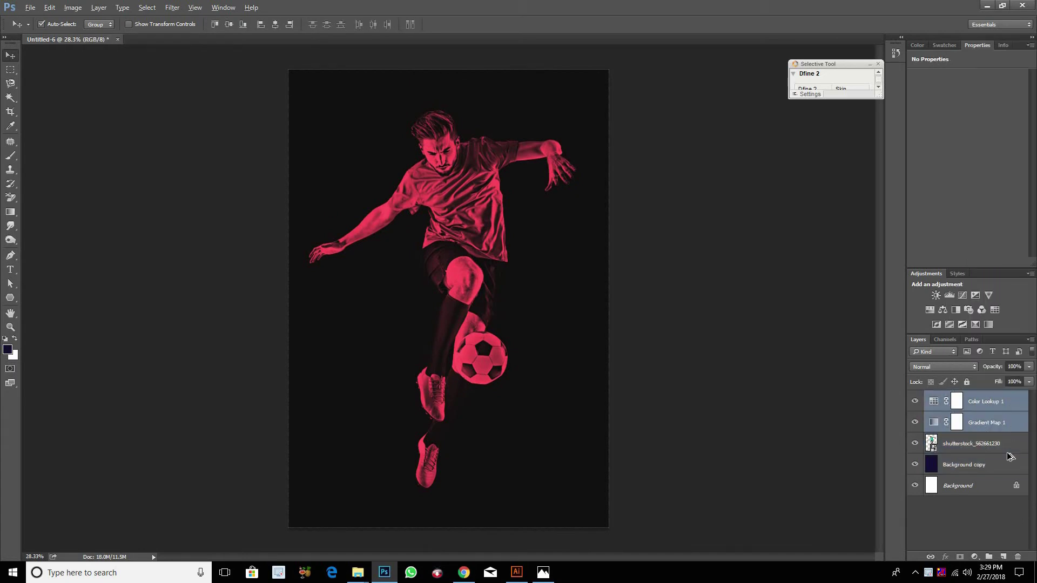
{"action": "left_click_drag", "start_coordinate": [1009, 456], "coordinate": [999, 455]}
{"action": "left_click", "coordinate": [968, 504], "text": "ctrl"}
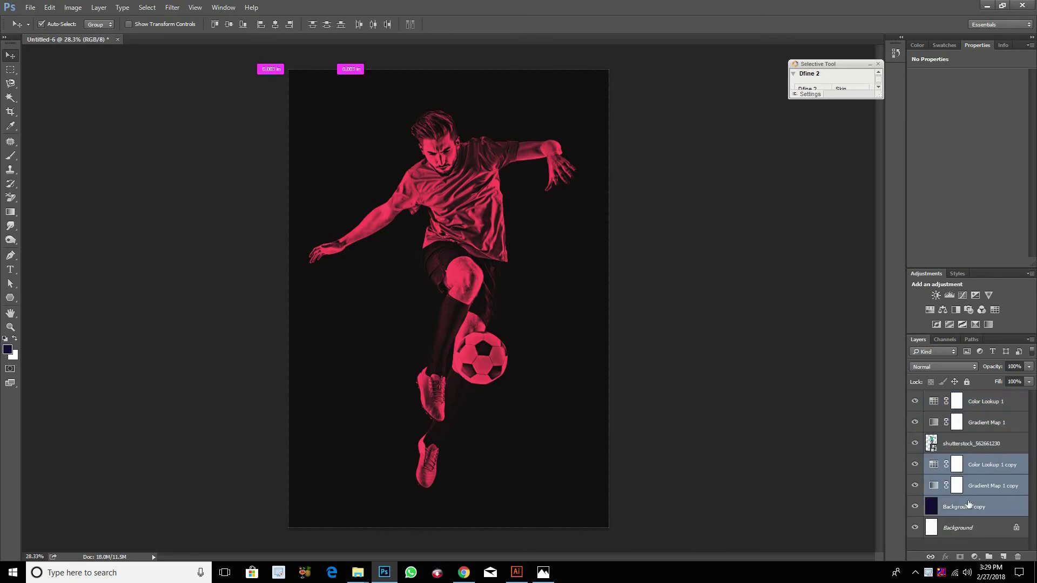
{"action": "key", "text": "ctrl+g"}
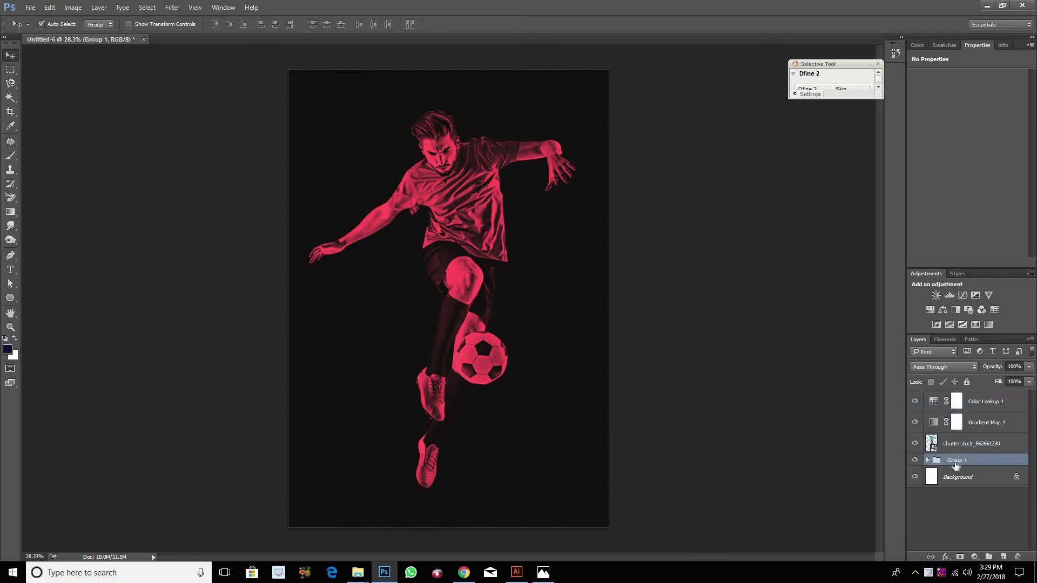
{"action": "double_click", "coordinate": [956, 460]}
{"action": "type", "text": "BG"}
{"action": "key", "text": "Return"}
- Clip Gradient Map 1 and Color Lookup 1 to the player photo and group them as 'main'
{"action": "left_click", "coordinate": [986, 422]}
{"action": "left_click", "coordinate": [983, 401], "text": "shift"}
{"action": "right_click", "coordinate": [984, 401]}
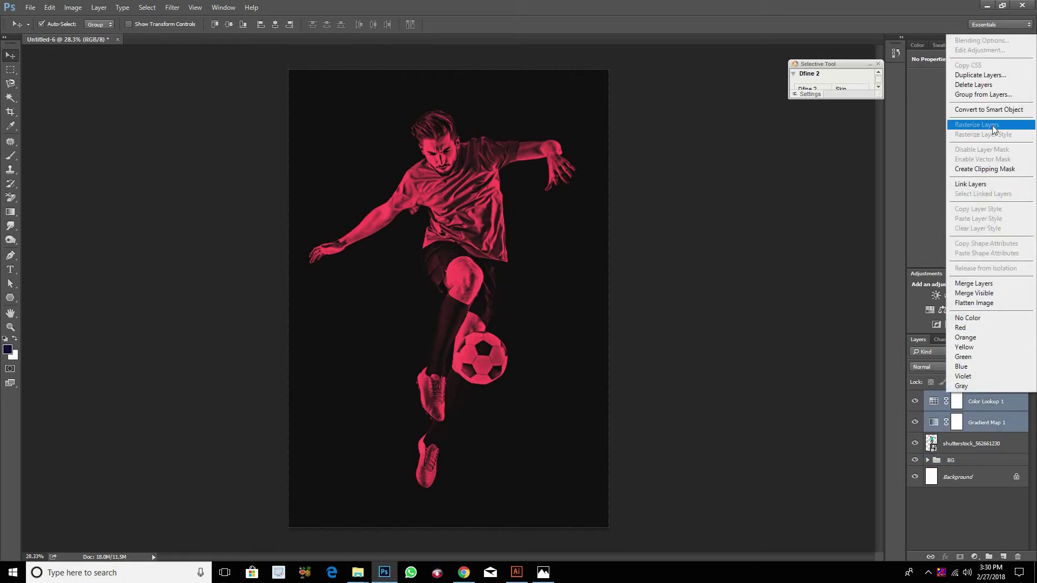
{"action": "left_click", "coordinate": [984, 169]}
{"action": "left_click", "coordinate": [975, 446], "text": "shift"}
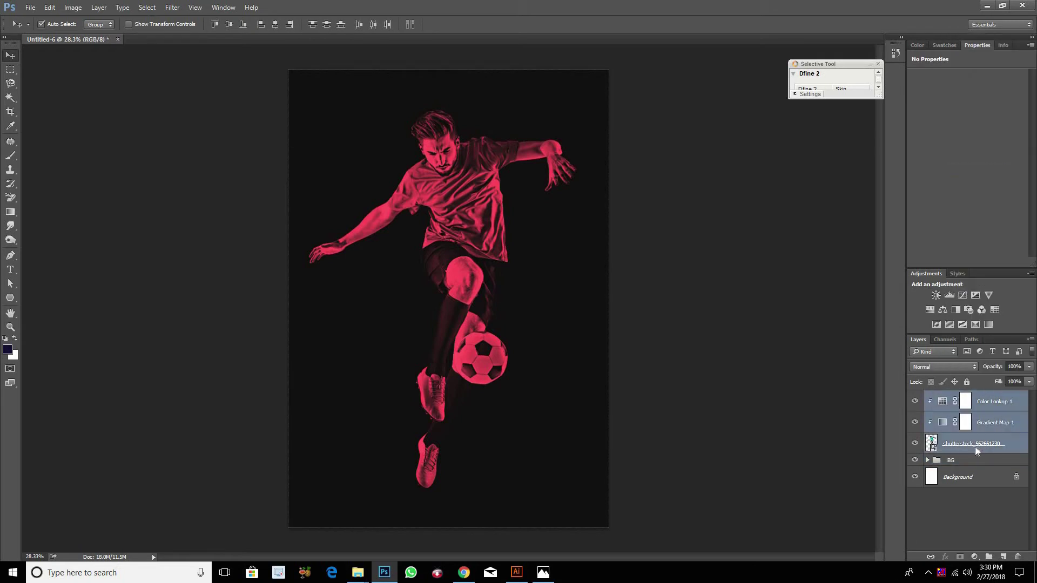
{"action": "key", "text": "ctrl+g"}
{"action": "double_click", "coordinate": [957, 397]}
{"action": "type", "text": "ain"}
{"action": "key", "text": "Return"}
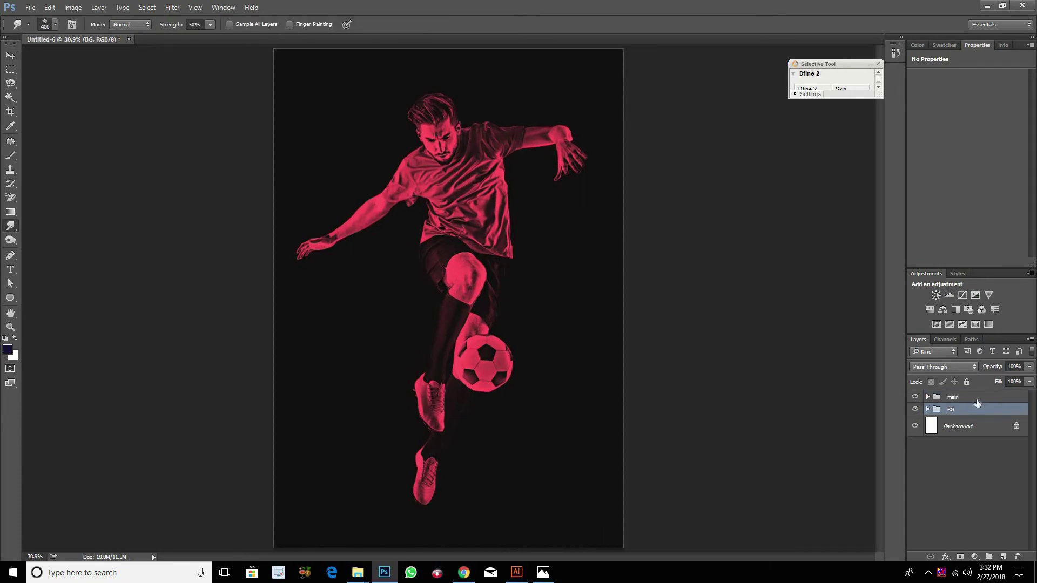
- Duplicate the main group as 'main copy' and merge it into a single layer
{"action": "left_click_drag", "start_coordinate": [978, 400], "coordinate": [1002, 556]}
{"action": "right_click", "coordinate": [978, 398]}
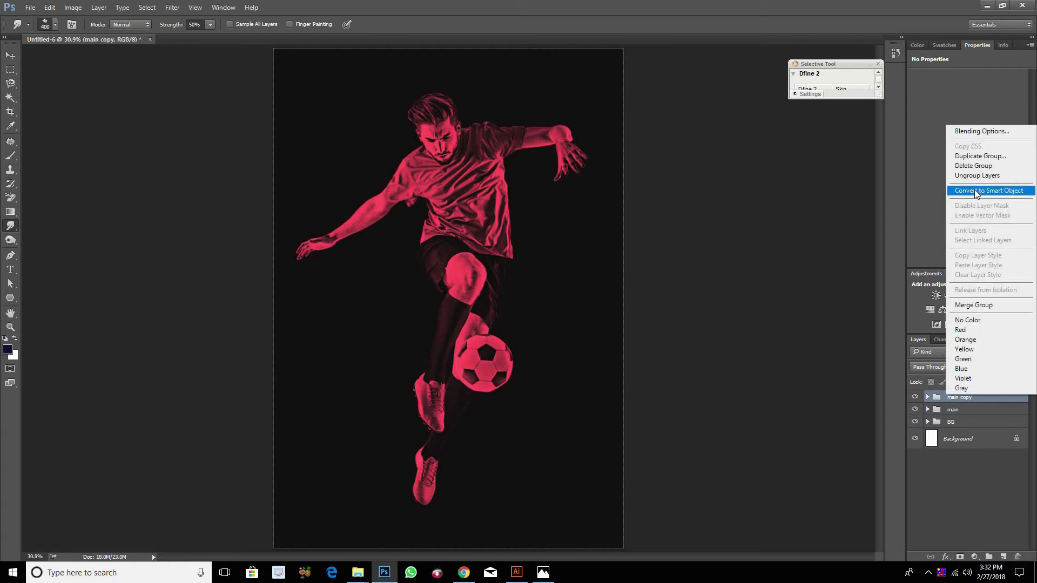
{"action": "key", "text": "Escape"}
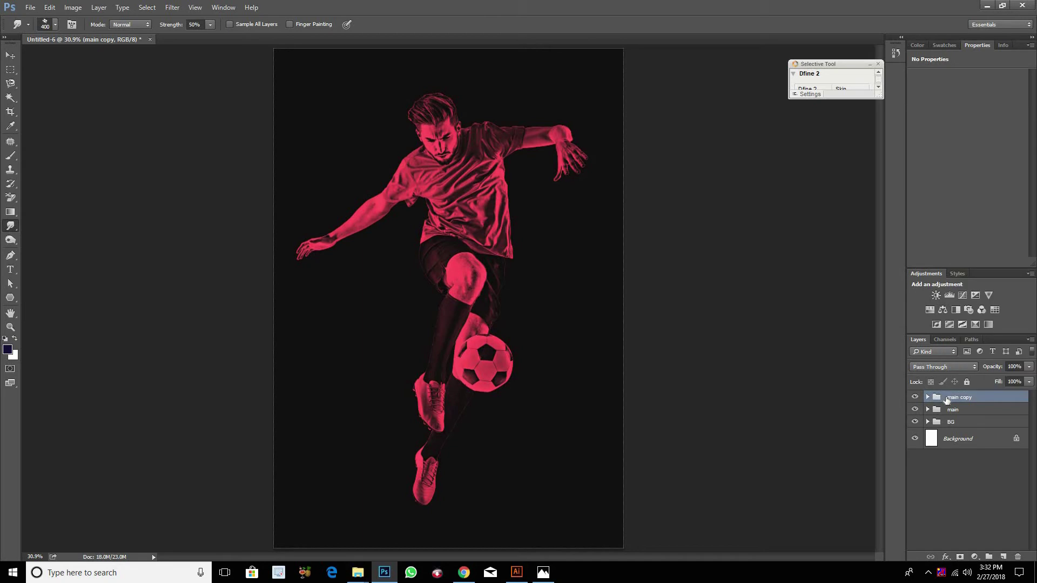
{"action": "key", "text": "ctrl+e"}
{"action": "key", "text": "v"}
{"action": "scroll", "coordinate": [501, 183], "scroll_direction": "up", "scroll_amount": 2}
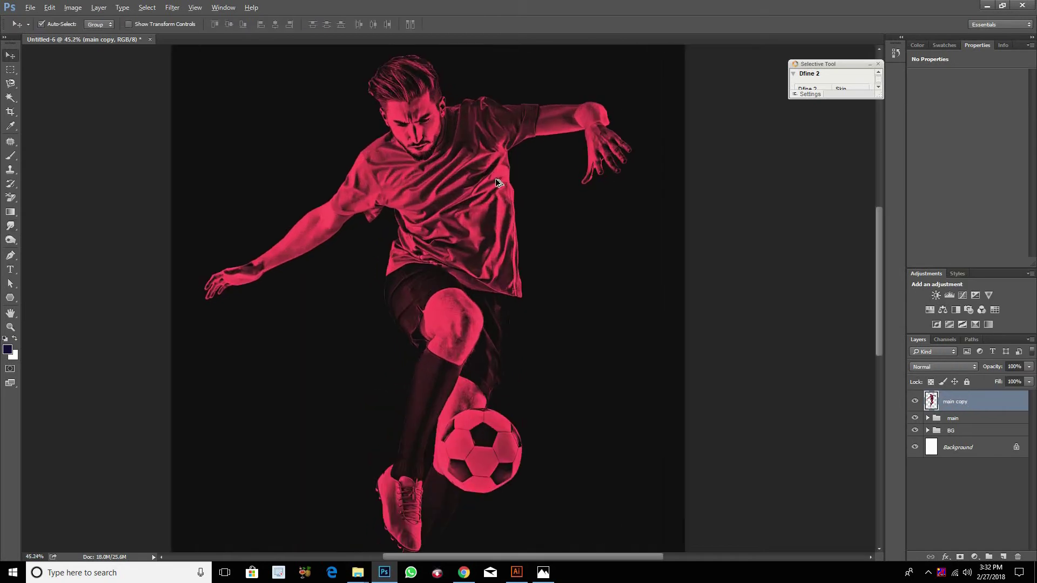
- Smudge the player's shoulder, left arm, hair, head and right arm edges into painterly streaks
{"action": "left_click", "coordinate": [10, 226]}
{"action": "left_click", "coordinate": [51, 251]}
{"action": "mouse_move", "coordinate": [361, 244]}
{"action": "left_mouse_down"}
{"action": "mouse_move", "coordinate": [372, 193]}
{"action": "mouse_move", "coordinate": [363, 230]}
{"action": "mouse_move", "coordinate": [282, 262]}
{"action": "left_mouse_up"}
{"action": "left_click_drag", "start_coordinate": [340, 237], "coordinate": [323, 221]}
{"action": "mouse_move", "coordinate": [399, 208]}
{"action": "left_mouse_down"}
{"action": "mouse_move", "coordinate": [372, 175]}
{"action": "mouse_move", "coordinate": [391, 143]}
{"action": "left_mouse_up"}
{"action": "mouse_move", "coordinate": [415, 94]}
{"action": "left_mouse_down"}
{"action": "mouse_move", "coordinate": [437, 122]}
{"action": "mouse_move", "coordinate": [467, 132]}
{"action": "left_mouse_up"}
{"action": "left_click_drag", "start_coordinate": [448, 97], "coordinate": [505, 143]}
{"action": "mouse_move", "coordinate": [540, 112]}
{"action": "left_mouse_down"}
{"action": "mouse_move", "coordinate": [556, 135]}
{"action": "mouse_move", "coordinate": [585, 143]}
{"action": "left_mouse_up"}
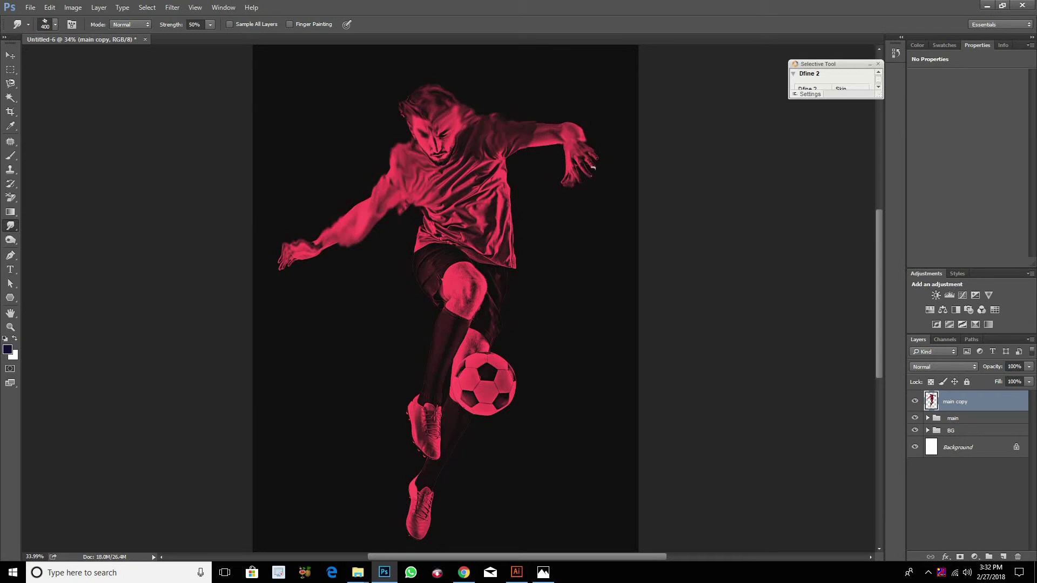
- With a smaller brush, smudge the shirt's lower edge, the ball and the boots into streaks
{"action": "key", "text": "bracketleft"}
{"action": "key", "text": "bracketleft"}
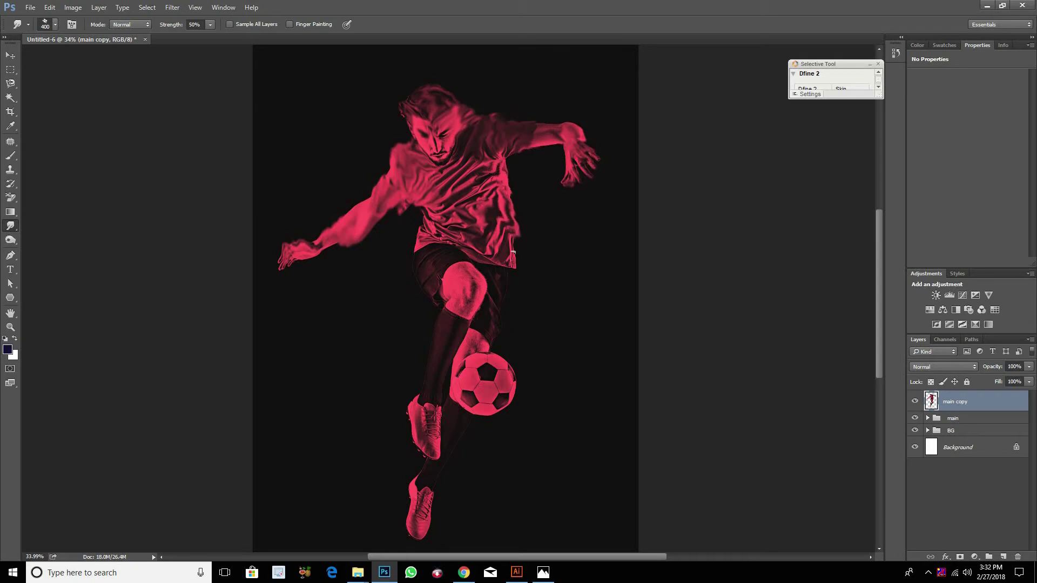
{"action": "left_click_drag", "start_coordinate": [512, 241], "coordinate": [519, 266]}
{"action": "key", "text": "bracketleft"}
{"action": "key", "text": "bracketleft"}
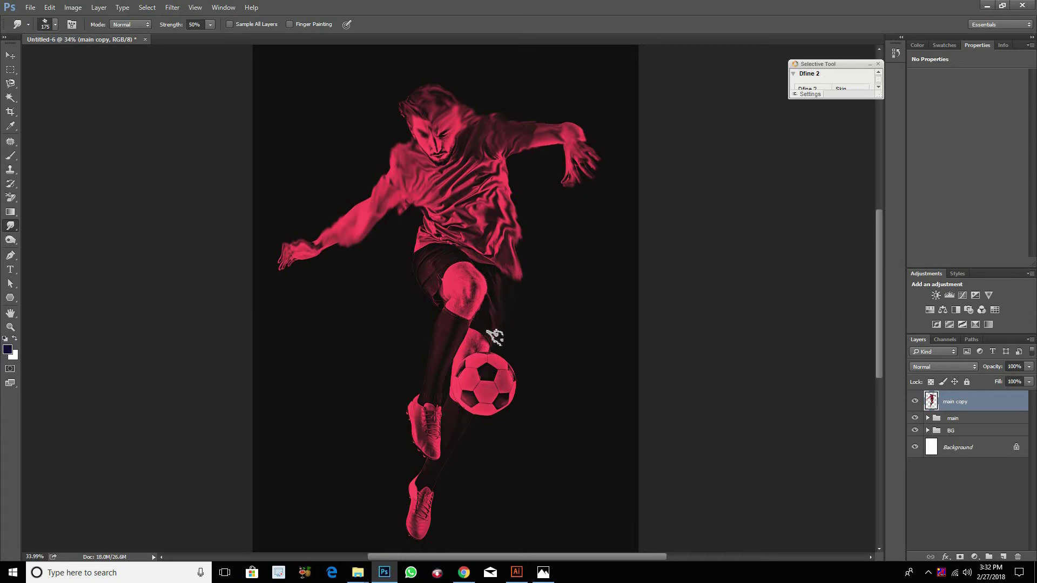
{"action": "left_click_drag", "start_coordinate": [505, 384], "coordinate": [486, 416]}
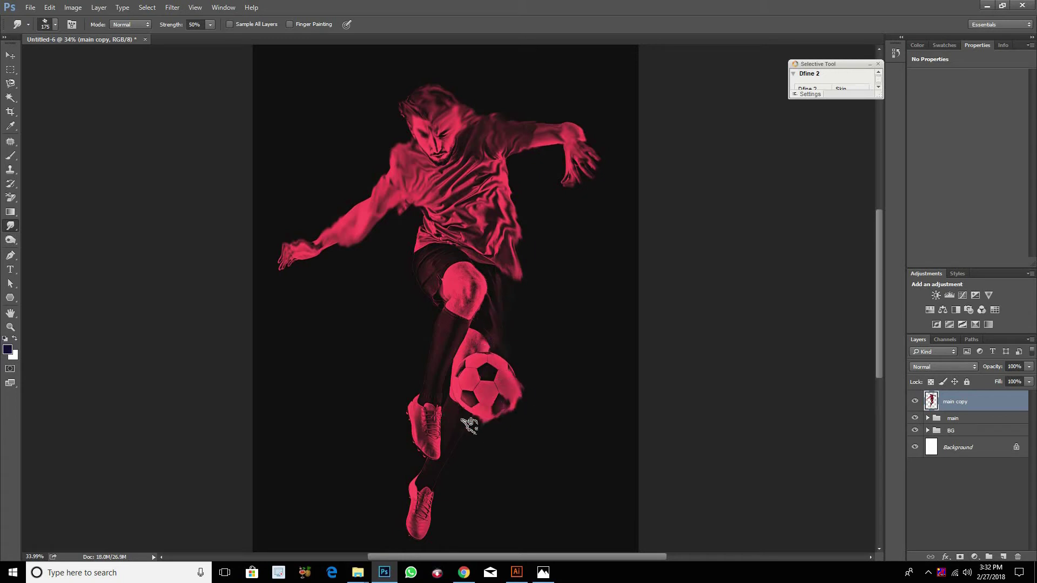
{"action": "scroll", "coordinate": [433, 489], "scroll_direction": "up", "scroll_amount": 3}
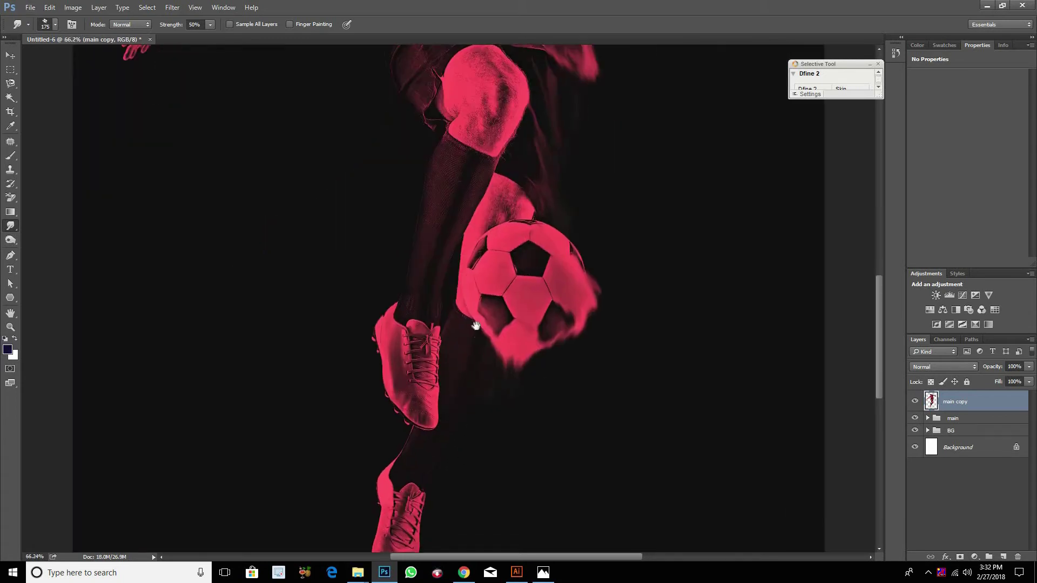
{"action": "scroll", "coordinate": [433, 348], "scroll_direction": "up", "scroll_amount": 2}
{"action": "left_click_drag", "start_coordinate": [431, 363], "coordinate": [405, 432]}
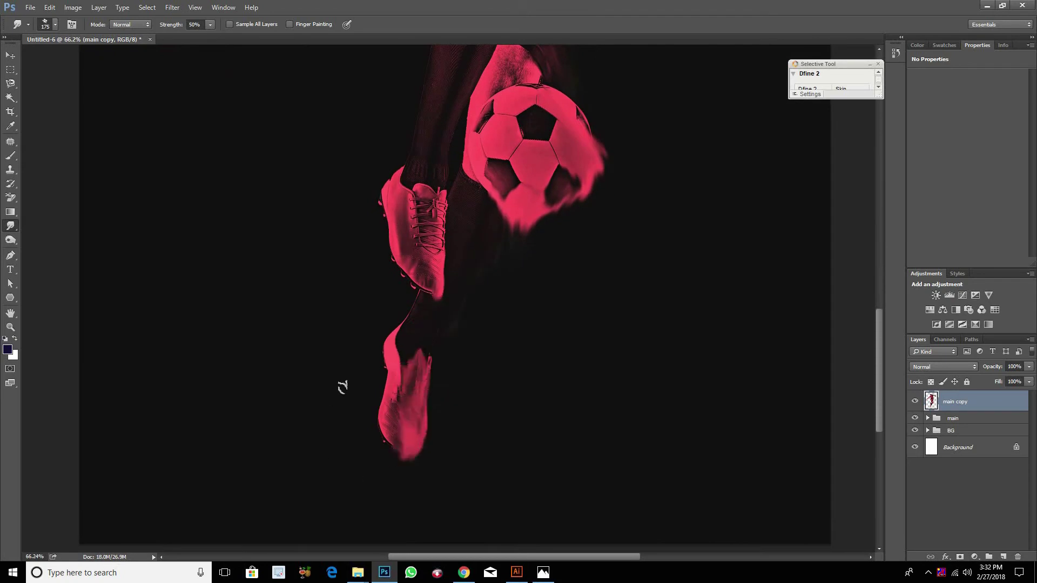
{"action": "mouse_move", "coordinate": [370, 347]}
{"action": "left_mouse_down"}
{"action": "mouse_move", "coordinate": [375, 157]}
{"action": "mouse_move", "coordinate": [398, 152]}
{"action": "left_mouse_up"}
- Smudge the right wrist outward, move main copy below the main group, and fit the view
{"action": "scroll", "coordinate": [387, 232], "scroll_direction": "up", "scroll_amount": 3}
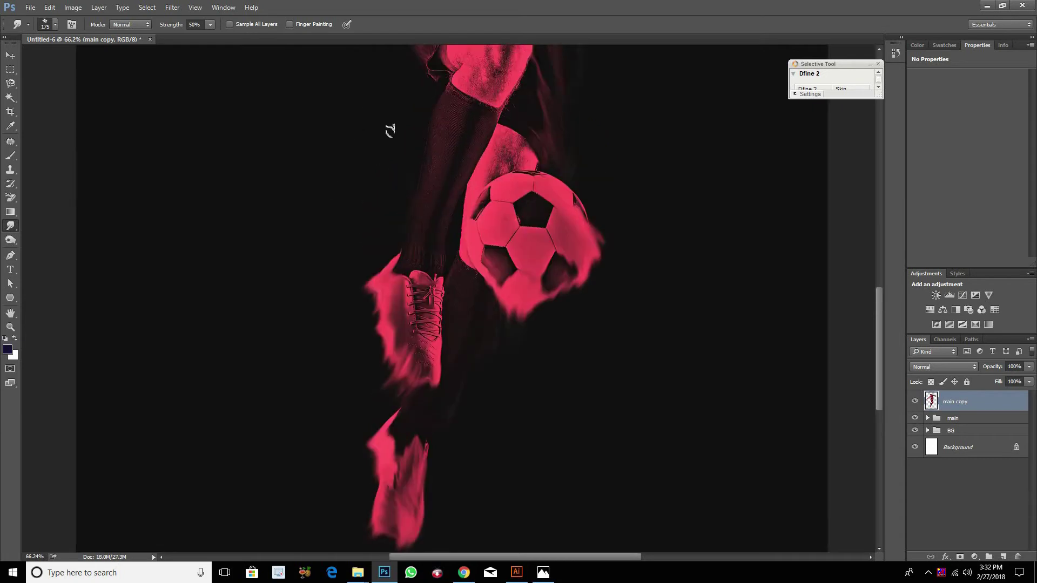
{"action": "scroll", "coordinate": [435, 216], "scroll_direction": "up", "scroll_amount": 5}
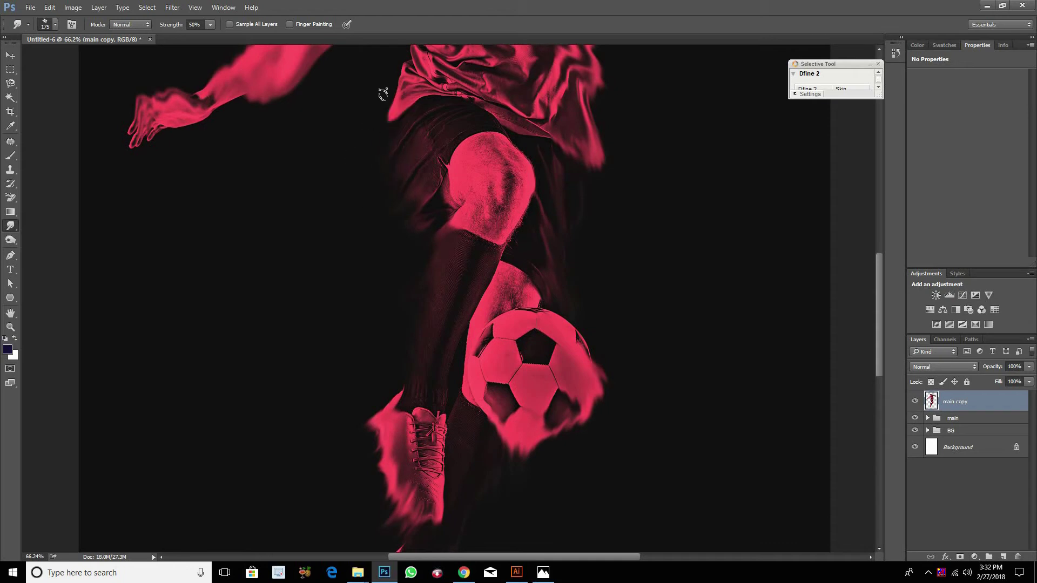
{"action": "scroll", "coordinate": [378, 111], "scroll_direction": "up", "scroll_amount": 5}
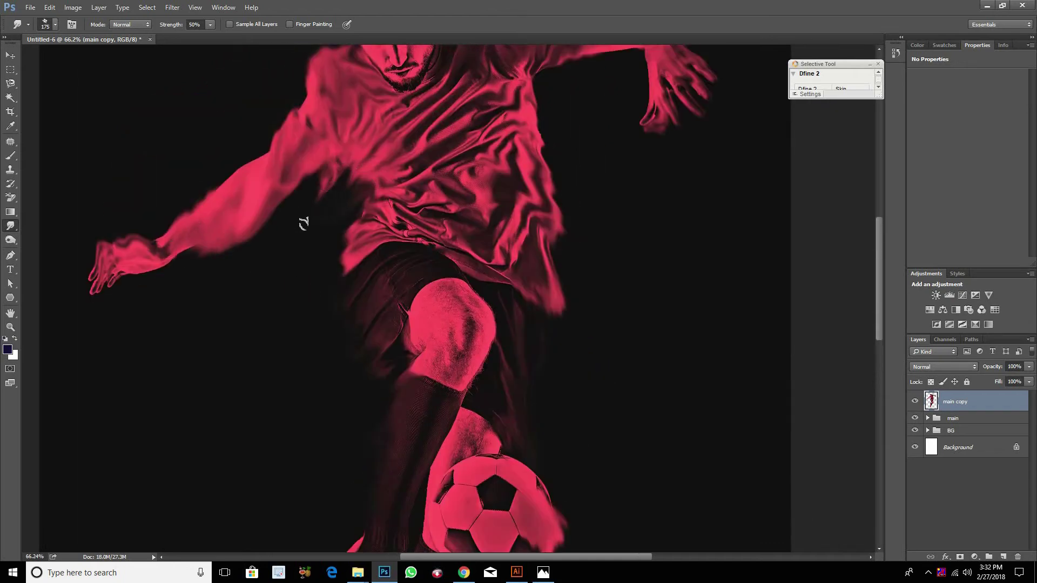
{"action": "scroll", "coordinate": [533, 291], "scroll_direction": "up", "scroll_amount": 5}
{"action": "left_click_drag", "start_coordinate": [637, 162], "coordinate": [677, 157]}
{"action": "left_click_drag", "start_coordinate": [994, 402], "coordinate": [977, 421]}
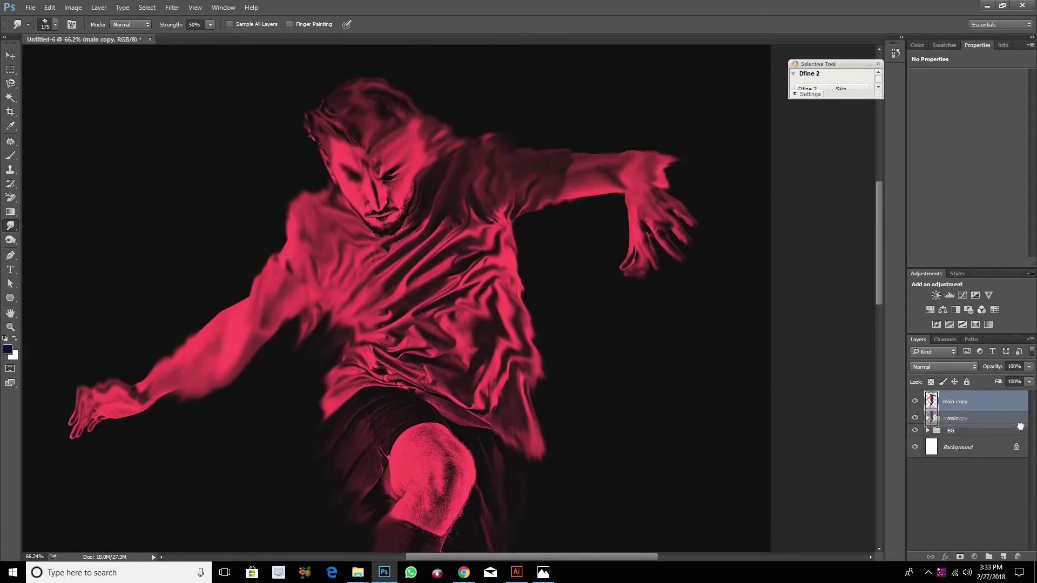
{"action": "key", "text": "ctrl+0"}
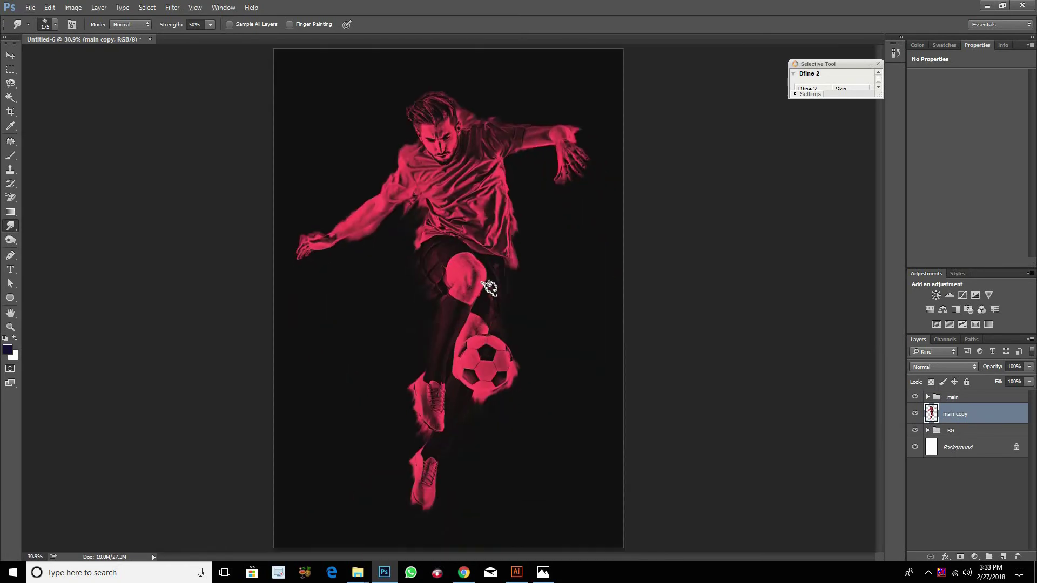
- Add a Curves adjustment above Main with a contrast-boosting RGB S-curve
{"action": "key", "text": "v"}
{"action": "left_click", "coordinate": [495, 229]}
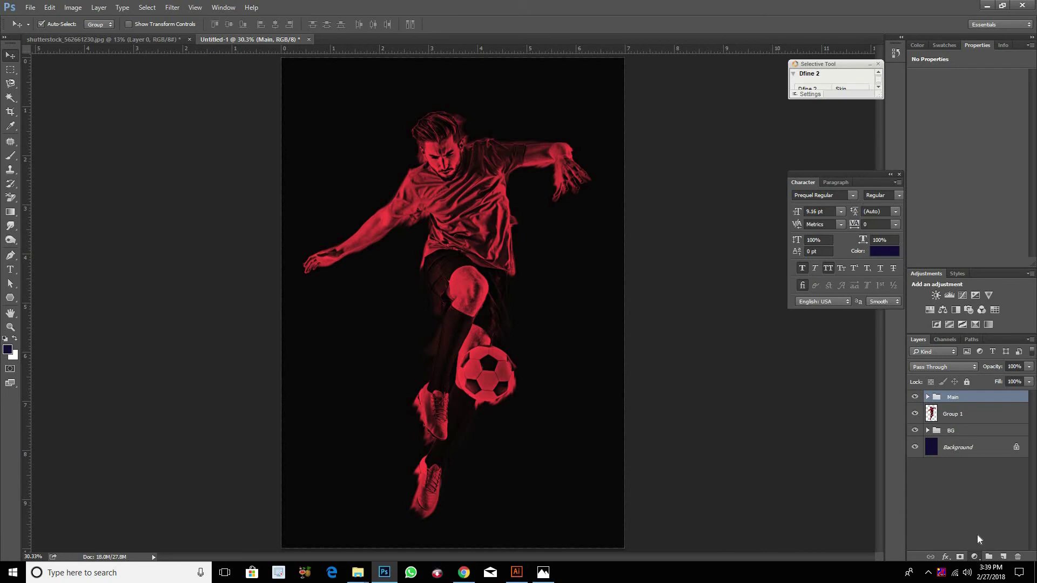
{"action": "left_click", "coordinate": [975, 556]}
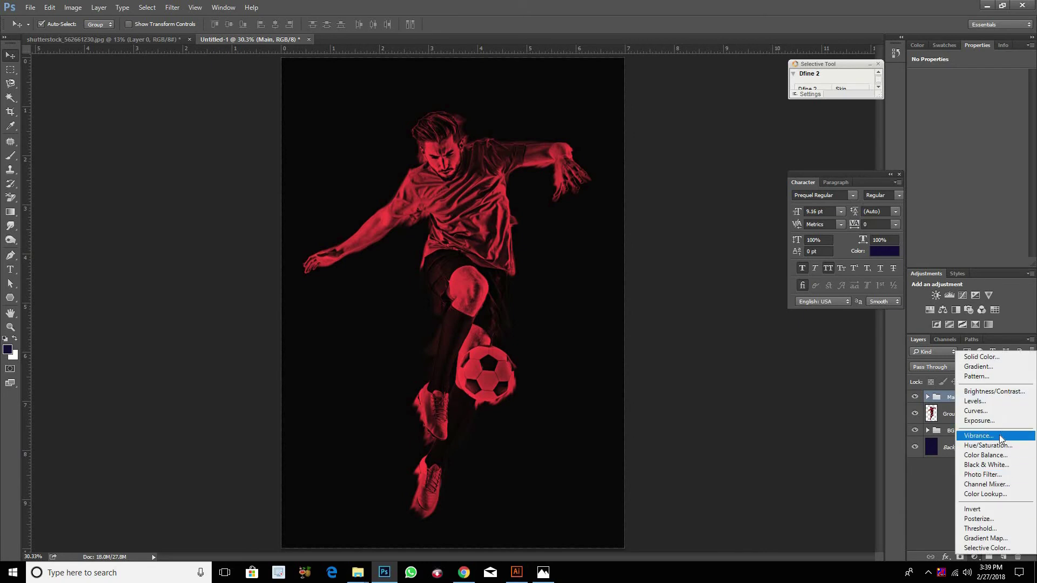
{"action": "left_click", "coordinate": [992, 410]}
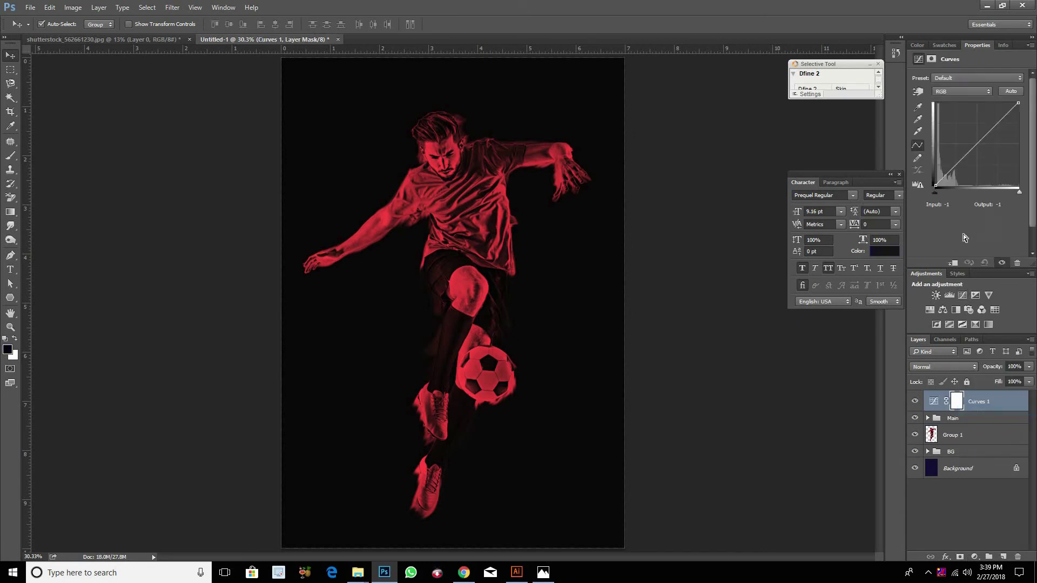
{"action": "left_click", "coordinate": [953, 263]}
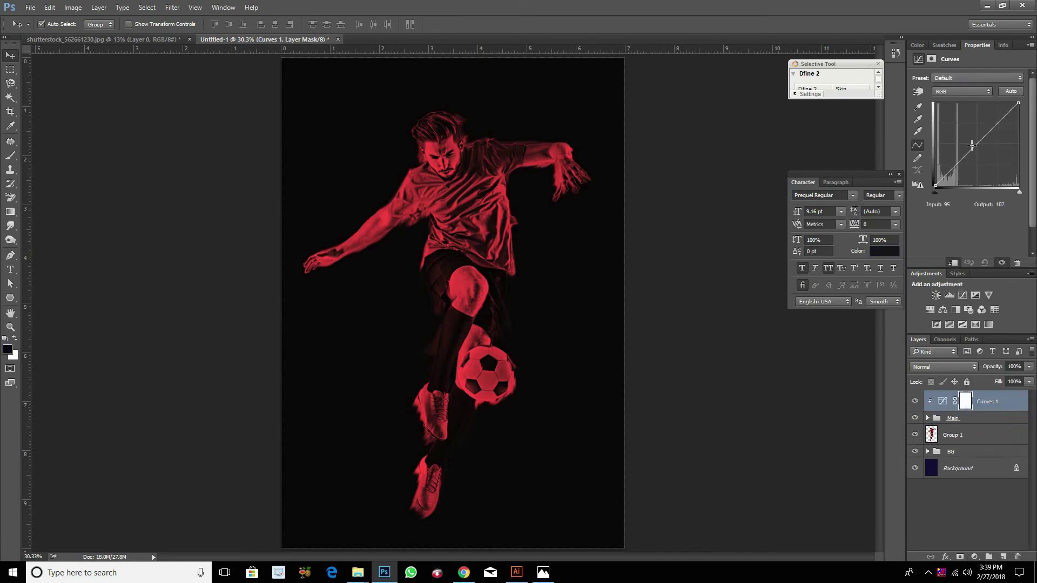
{"action": "left_click_drag", "start_coordinate": [976, 145], "coordinate": [989, 118]}
{"action": "left_click_drag", "start_coordinate": [959, 161], "coordinate": [963, 165]}
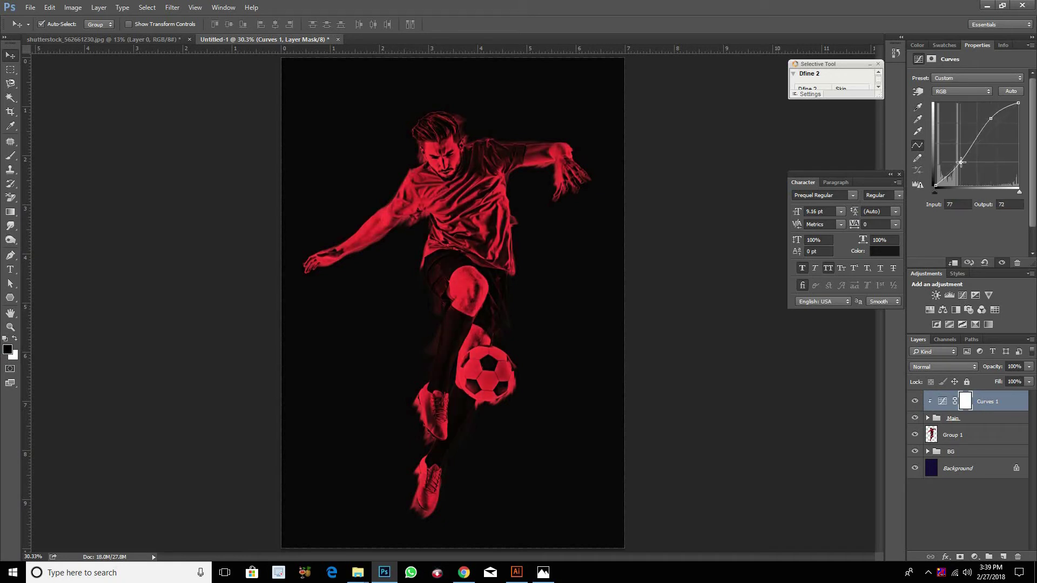
{"action": "left_click_drag", "start_coordinate": [989, 117], "coordinate": [994, 121]}
{"action": "left_click_drag", "start_coordinate": [961, 159], "coordinate": [939, 186]}
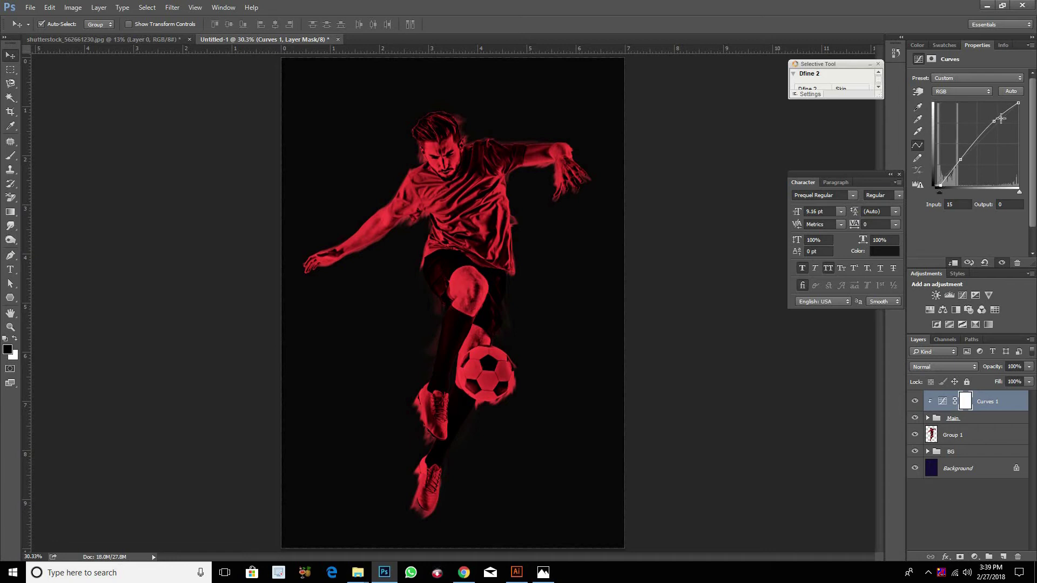
{"action": "left_click_drag", "start_coordinate": [994, 121], "coordinate": [990, 121]}
- Reshape the Red curve for brighter reds and deeper shadows, and move Curves 1 into Main
{"action": "left_click", "coordinate": [950, 92]}
{"action": "left_click_drag", "start_coordinate": [980, 140], "coordinate": [985, 143]}
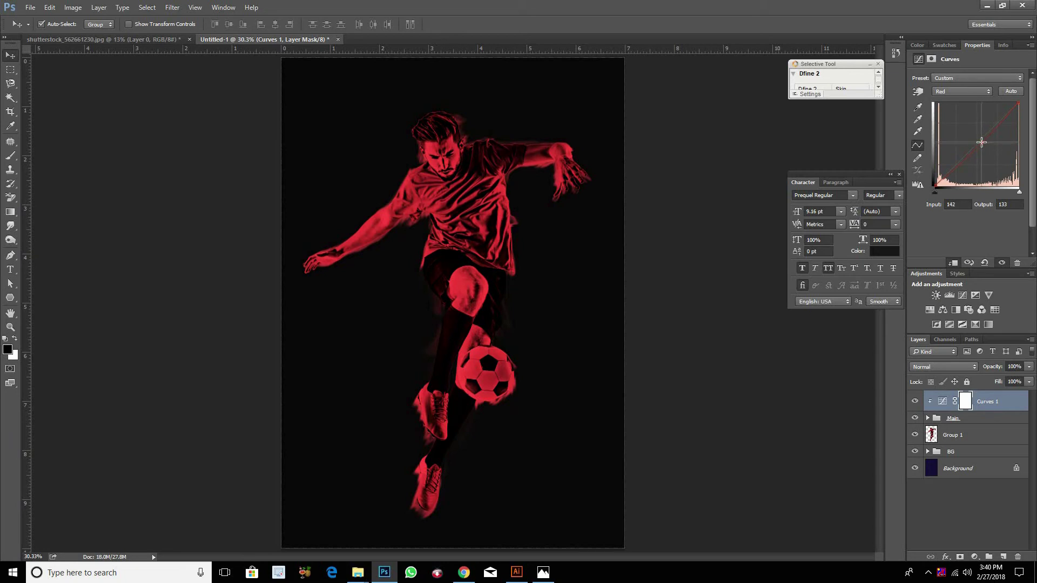
{"action": "mouse_move", "coordinate": [983, 143]}
{"action": "left_mouse_down"}
{"action": "mouse_move", "coordinate": [975, 136]}
{"action": "mouse_move", "coordinate": [983, 141]}
{"action": "left_mouse_up"}
{"action": "left_click_drag", "start_coordinate": [935, 185], "coordinate": [940, 185]}
{"action": "left_click_drag", "start_coordinate": [1003, 405], "coordinate": [967, 419]}
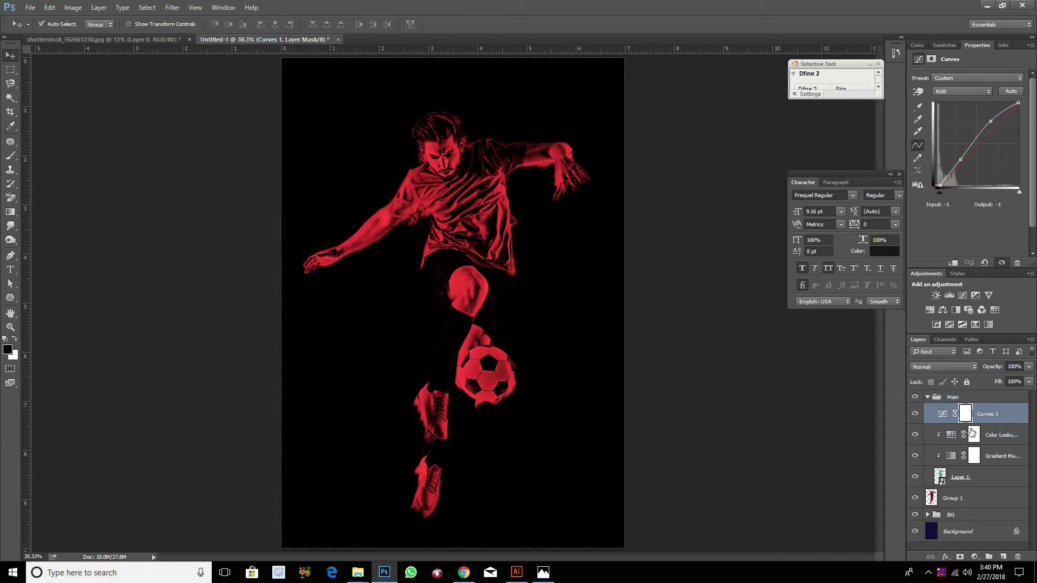
- Clip Curves 1 to the layer below it and select the Main group
{"action": "right_click", "coordinate": [1002, 424]}
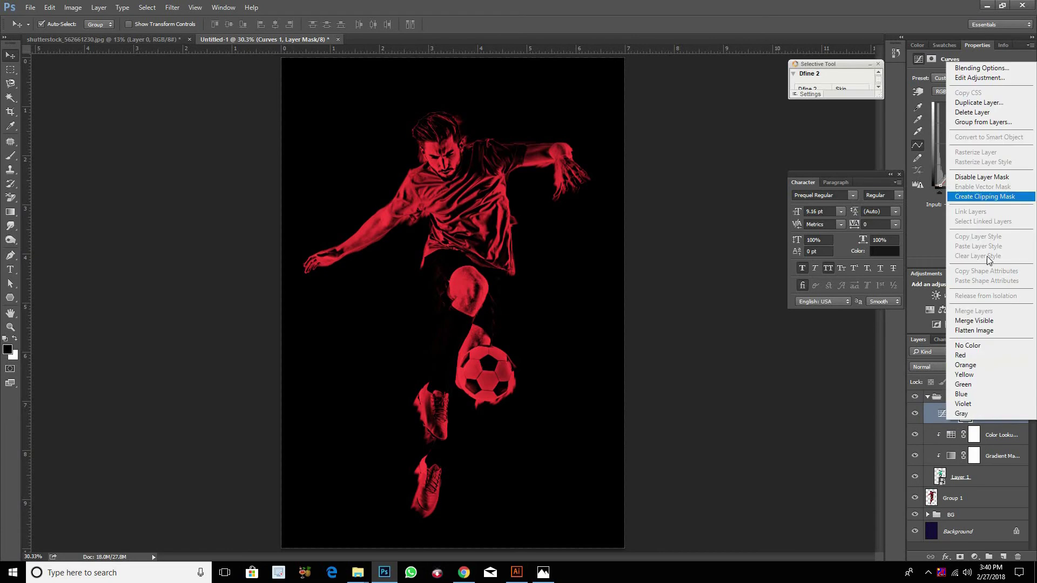
{"action": "left_click", "coordinate": [983, 197]}
{"action": "left_click", "coordinate": [929, 398]}
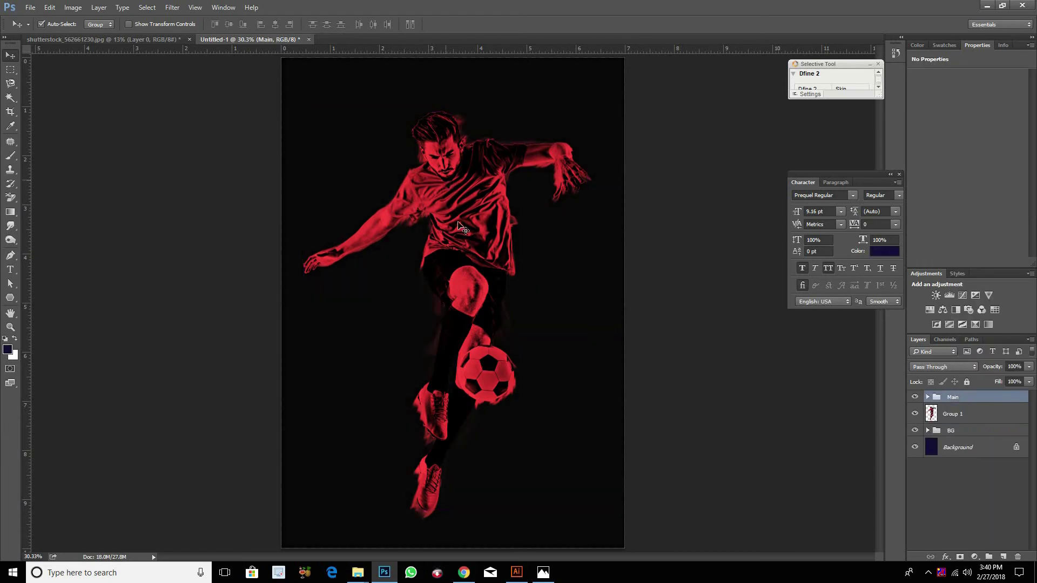
{"action": "scroll", "coordinate": [493, 170], "scroll_direction": "up", "scroll_amount": 1}
{"action": "scroll", "coordinate": [493, 170], "scroll_direction": "up", "scroll_amount": 1}
{"action": "scroll", "coordinate": [493, 170], "scroll_direction": "up", "scroll_amount": 1}
{"action": "scroll", "coordinate": [492, 170], "scroll_direction": "down", "scroll_amount": 3}
- Scale Main and Group 1 together to about 91% and nudge them slightly up
{"action": "left_click", "coordinate": [974, 416], "text": "shift"}
{"action": "key", "text": "ctrl+t"}
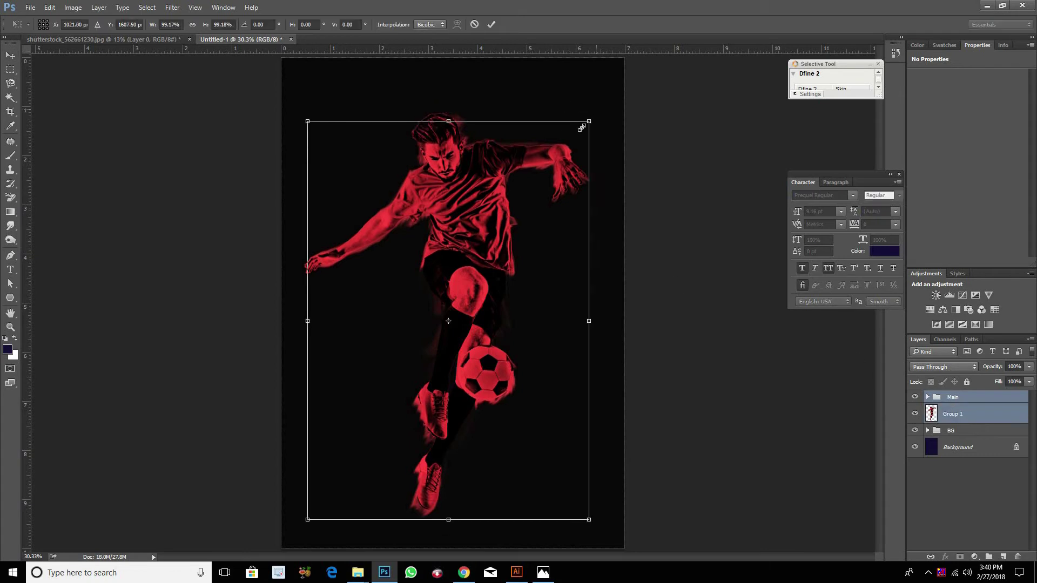
{"action": "left_click_drag", "start_coordinate": [596, 109], "coordinate": [583, 130]}
{"action": "left_click_drag", "start_coordinate": [527, 241], "coordinate": [532, 227]}
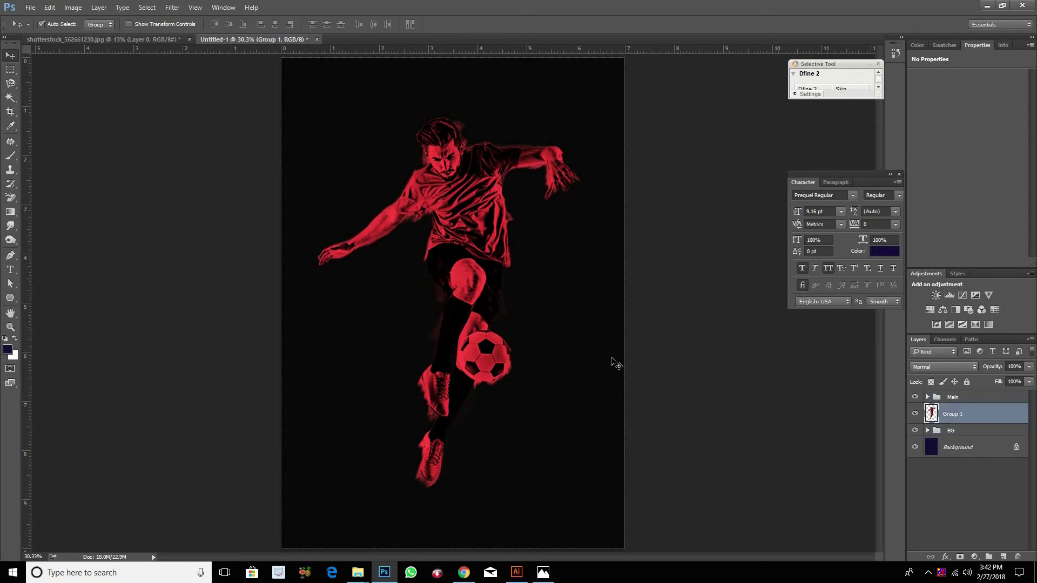
- Draw an S-shaped swoosh path from the ball past the shoulder to above the head
{"action": "left_click", "coordinate": [10, 256]}
{"action": "right_click", "coordinate": [25, 259]}
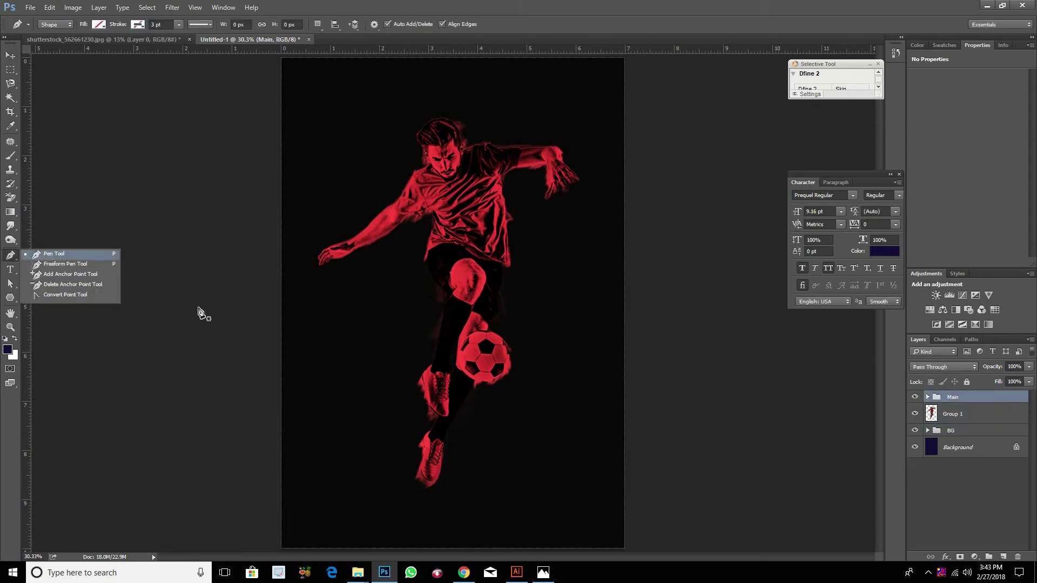
{"action": "left_click", "coordinate": [392, 380]}
{"action": "left_click_drag", "start_coordinate": [533, 332], "coordinate": [542, 308]}
{"action": "left_click_drag", "start_coordinate": [401, 212], "coordinate": [377, 156]}
{"action": "left_click_drag", "start_coordinate": [507, 112], "coordinate": [520, 85]}
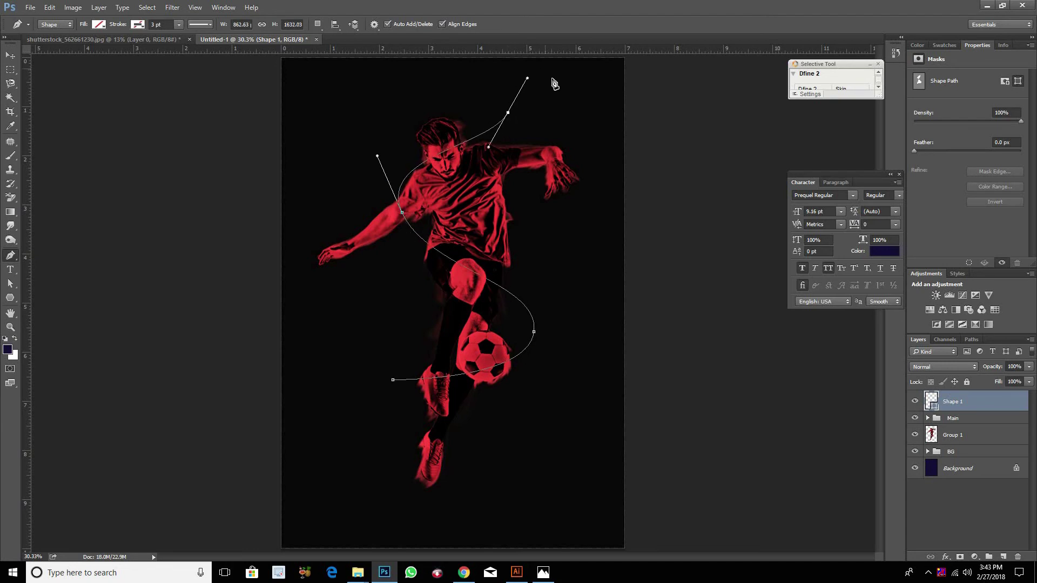
- Give the swoosh shape no fill and a white stroke
{"action": "left_click", "coordinate": [100, 24]}
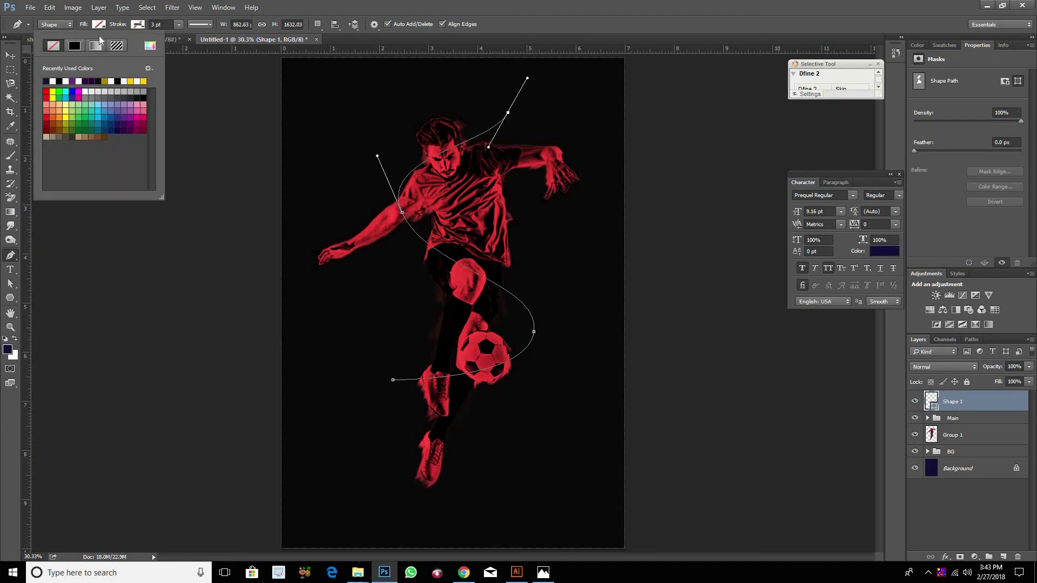
{"action": "left_click", "coordinate": [68, 79]}
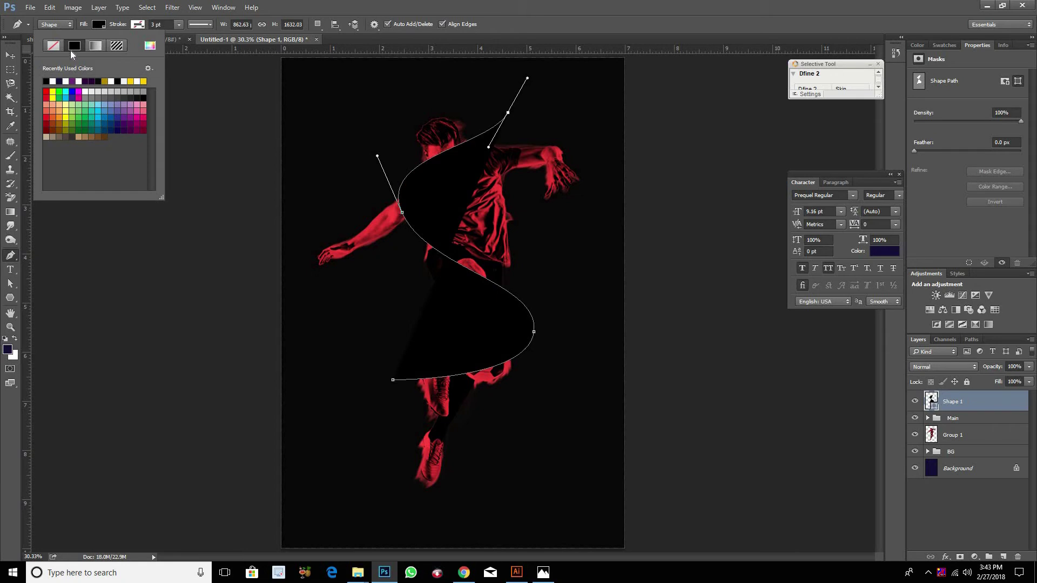
{"action": "left_click", "coordinate": [51, 47]}
{"action": "left_click", "coordinate": [140, 25]}
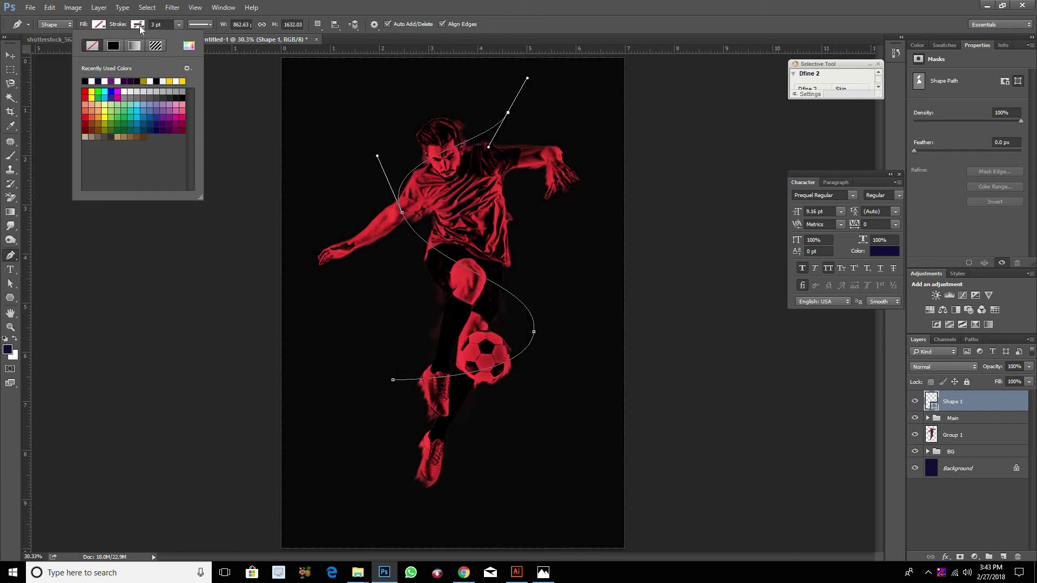
{"action": "left_click", "coordinate": [139, 28]}
{"action": "left_click", "coordinate": [114, 81]}
{"action": "left_click", "coordinate": [528, 5]}
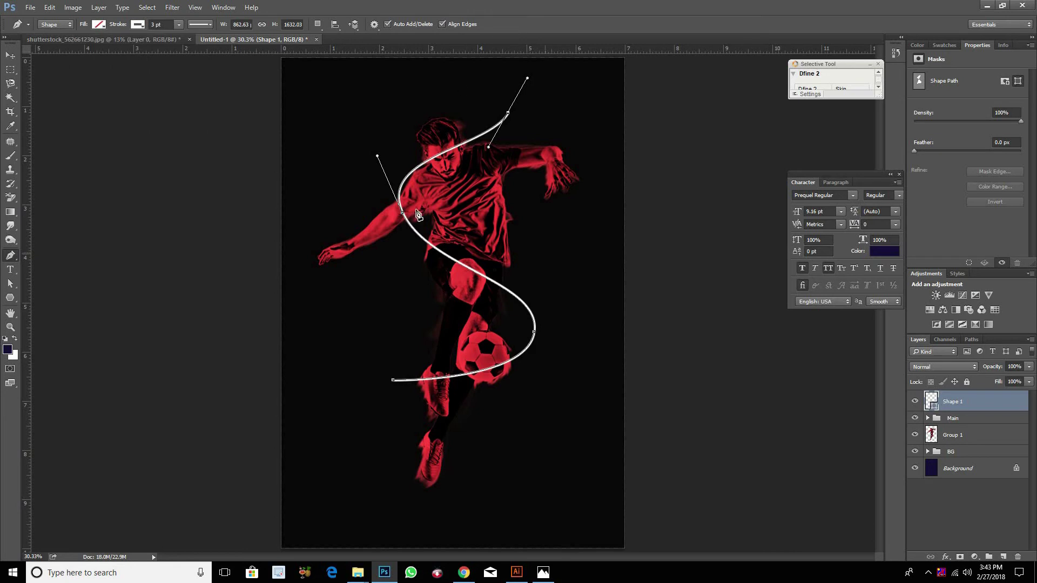
- Set the white stroke to round caps and about 11 pt width
{"action": "left_click", "coordinate": [206, 25]}
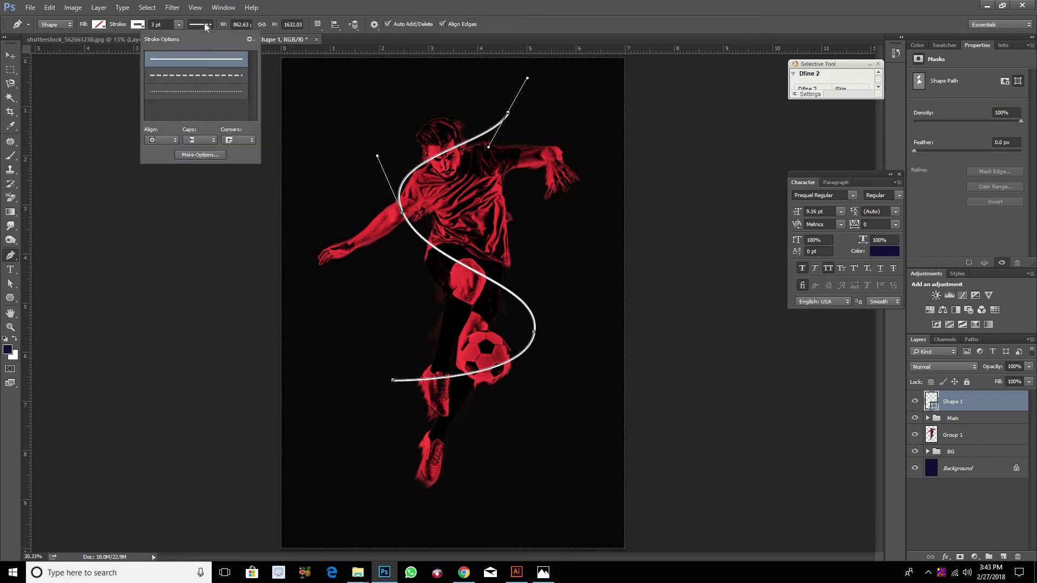
{"action": "left_click", "coordinate": [203, 144]}
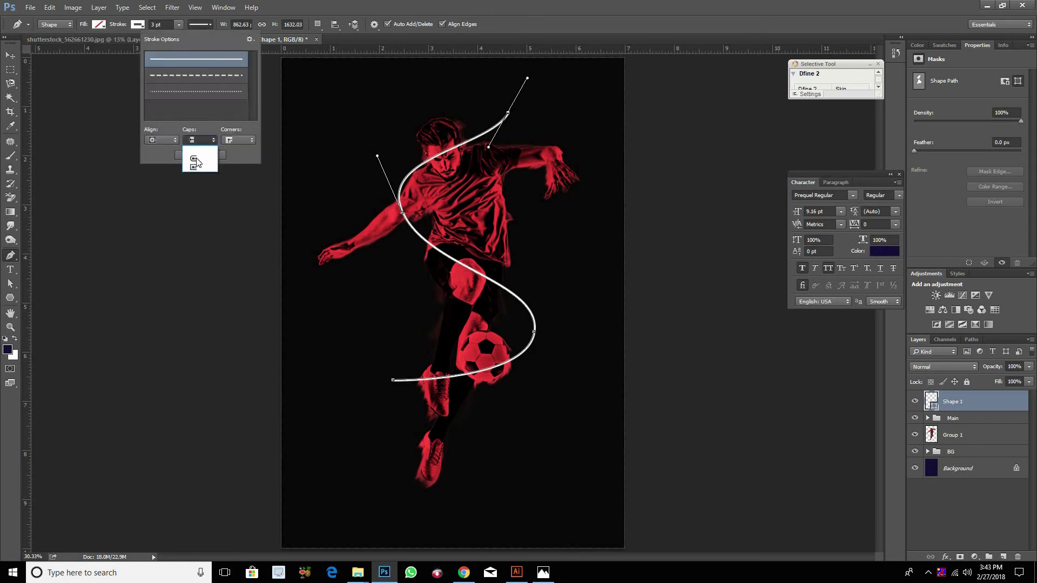
{"action": "left_click", "coordinate": [197, 167]}
{"action": "left_click", "coordinate": [497, 5]}
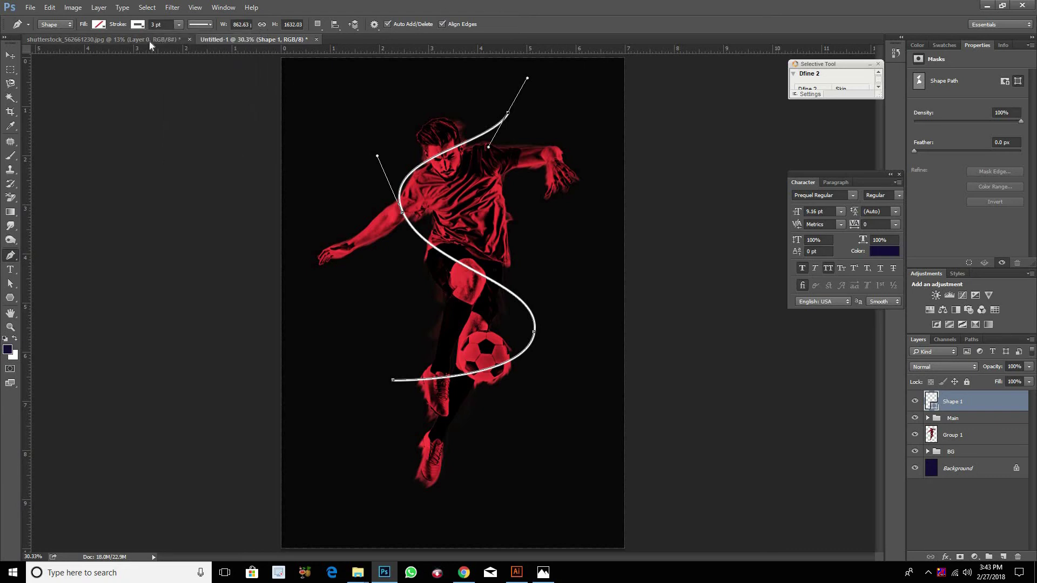
{"action": "left_click_drag", "start_coordinate": [182, 37], "coordinate": [184, 42]}
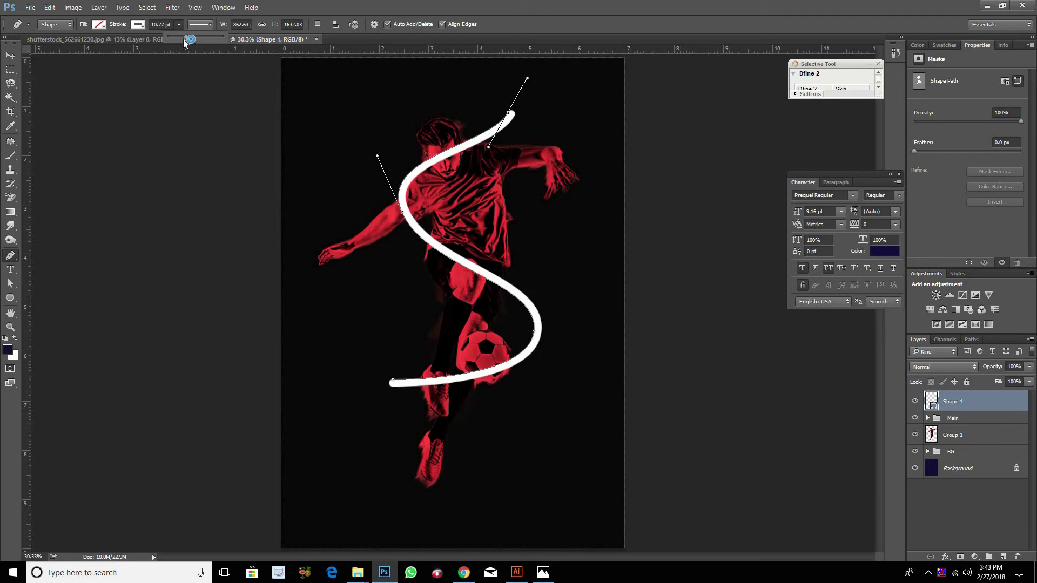
{"action": "left_click", "coordinate": [11, 55]}
{"action": "scroll", "coordinate": [482, 164], "scroll_direction": "up", "scroll_amount": 2}
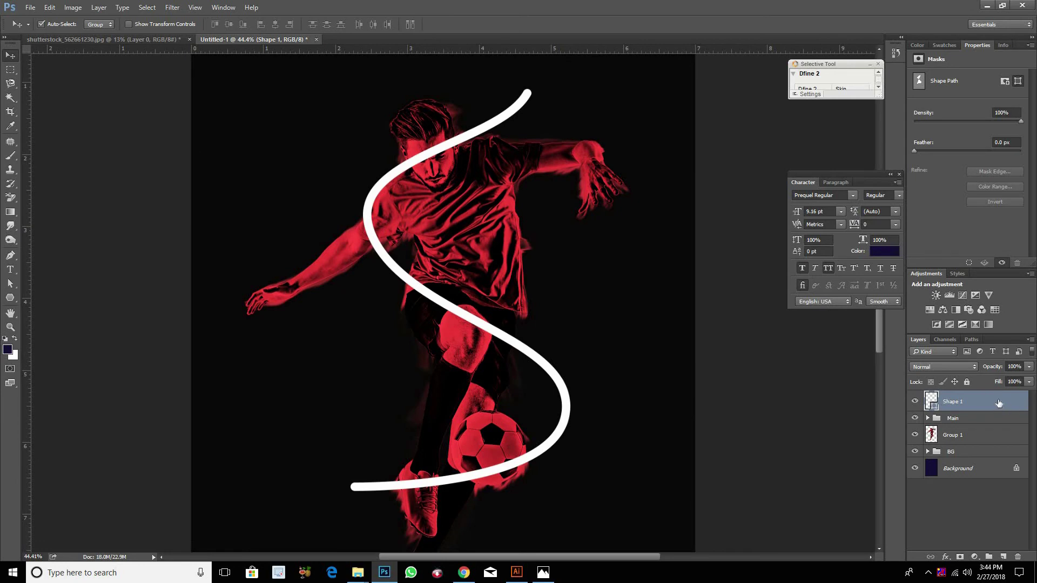
- Add a Gradient Overlay to Shape 1 with a red-to-white gradient angled at -15°
{"action": "double_click", "coordinate": [967, 401]}
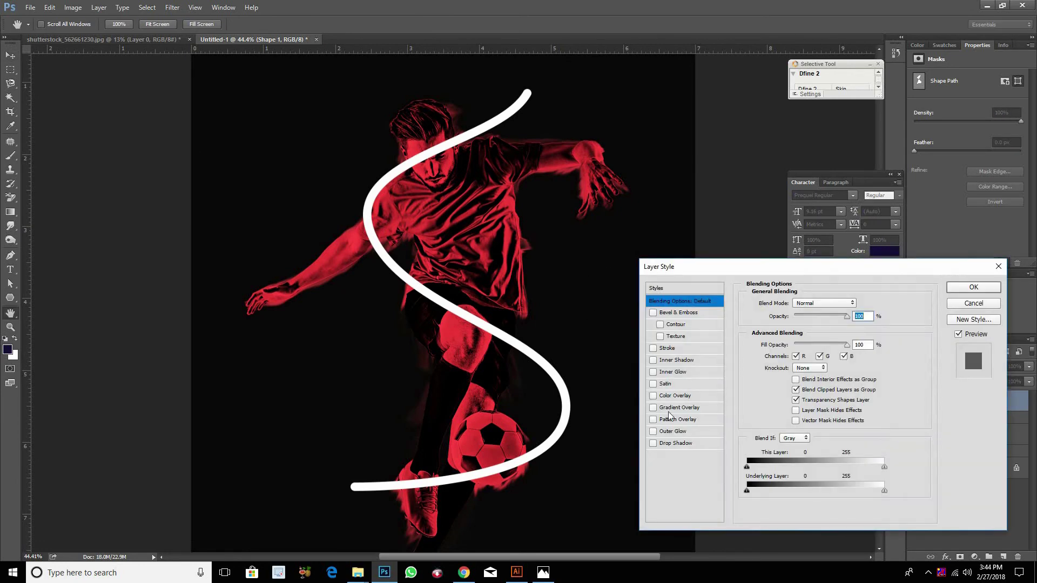
{"action": "left_click", "coordinate": [653, 407]}
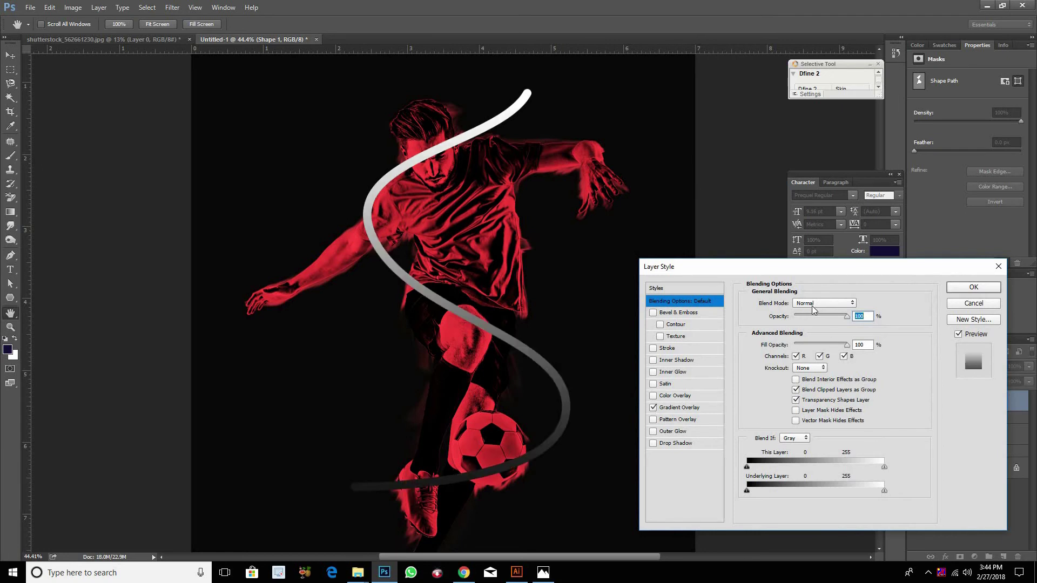
{"action": "left_click", "coordinate": [697, 408]}
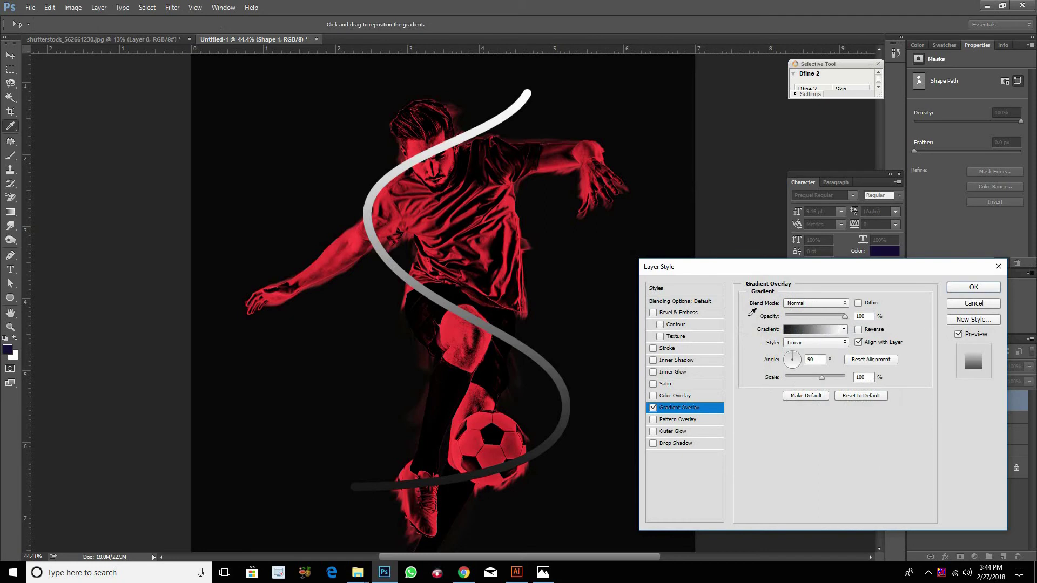
{"action": "left_click", "coordinate": [810, 329]}
{"action": "left_click", "coordinate": [668, 333]}
{"action": "left_click", "coordinate": [475, 338]}
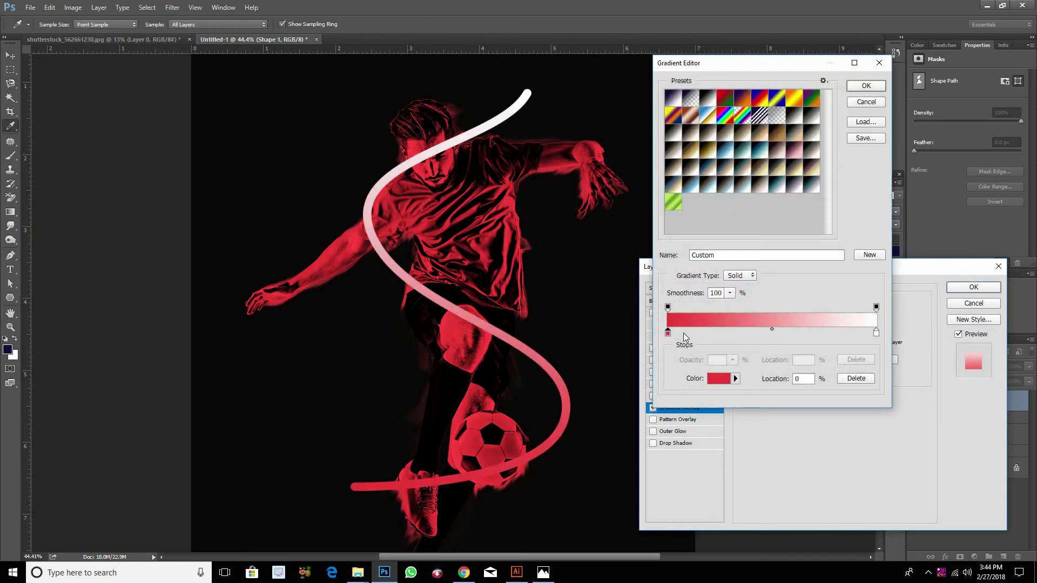
{"action": "left_click_drag", "start_coordinate": [668, 332], "coordinate": [776, 333]}
{"action": "left_click_drag", "start_coordinate": [875, 332], "coordinate": [667, 333], "text": "alt"}
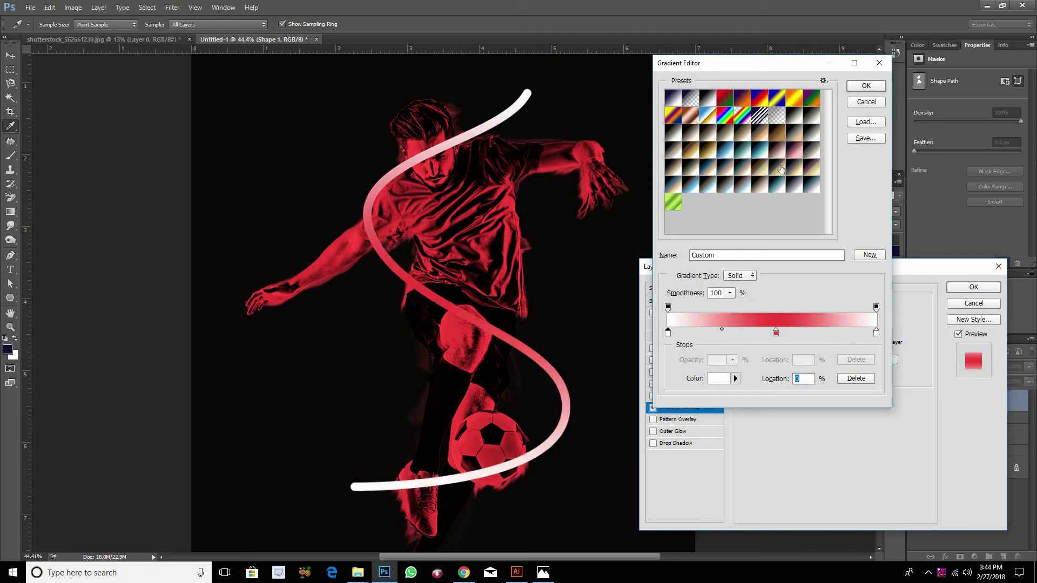
{"action": "left_click", "coordinate": [866, 87]}
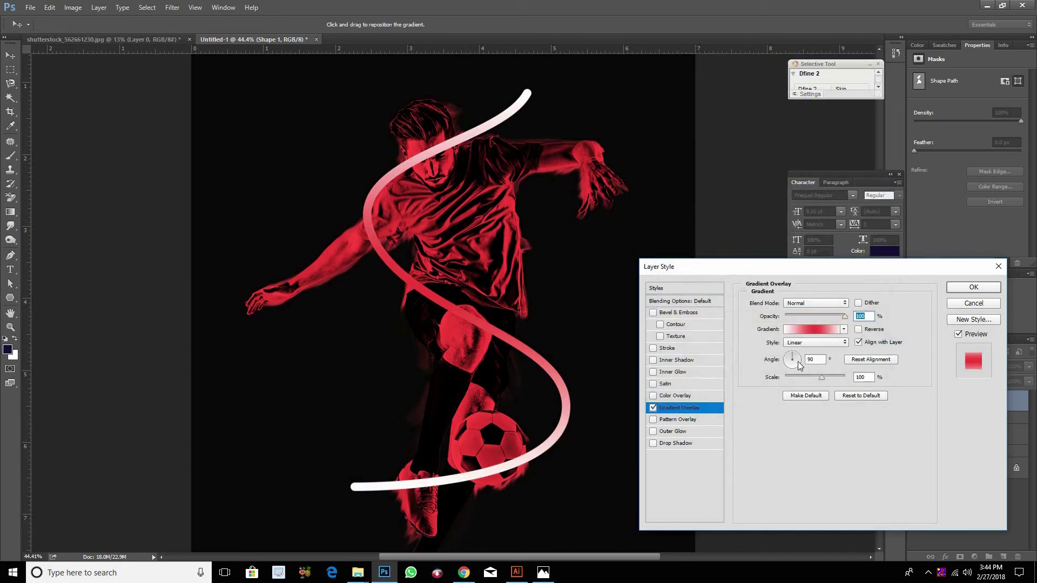
{"action": "left_click", "coordinate": [798, 361]}
{"action": "left_click_drag", "start_coordinate": [797, 363], "coordinate": [800, 364]}
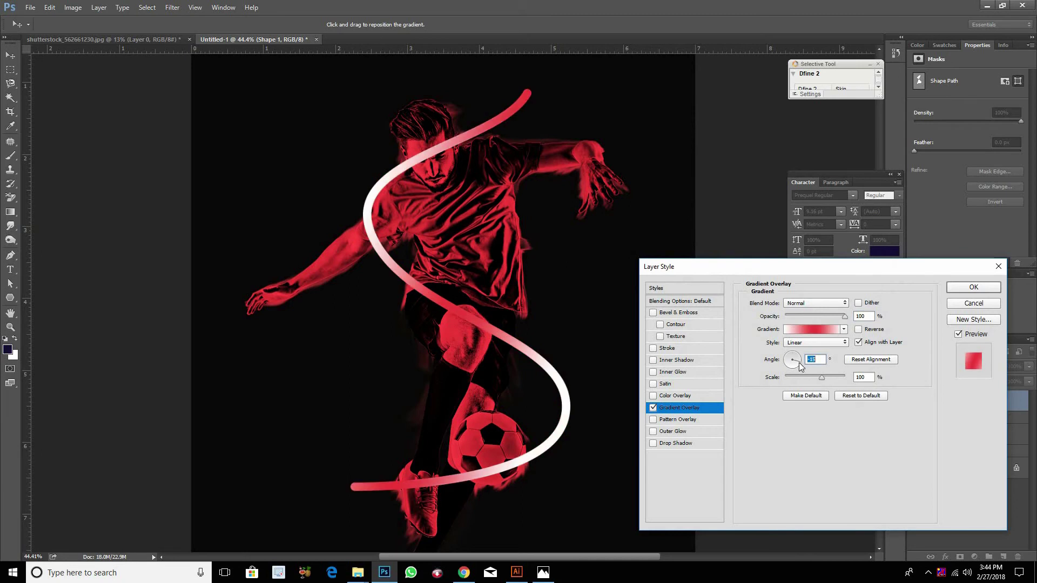
- Change the middle gradient stop to pale pink (fcdcdc) and apply the style
{"action": "left_click", "coordinate": [816, 332]}
{"action": "left_click", "coordinate": [776, 333]}
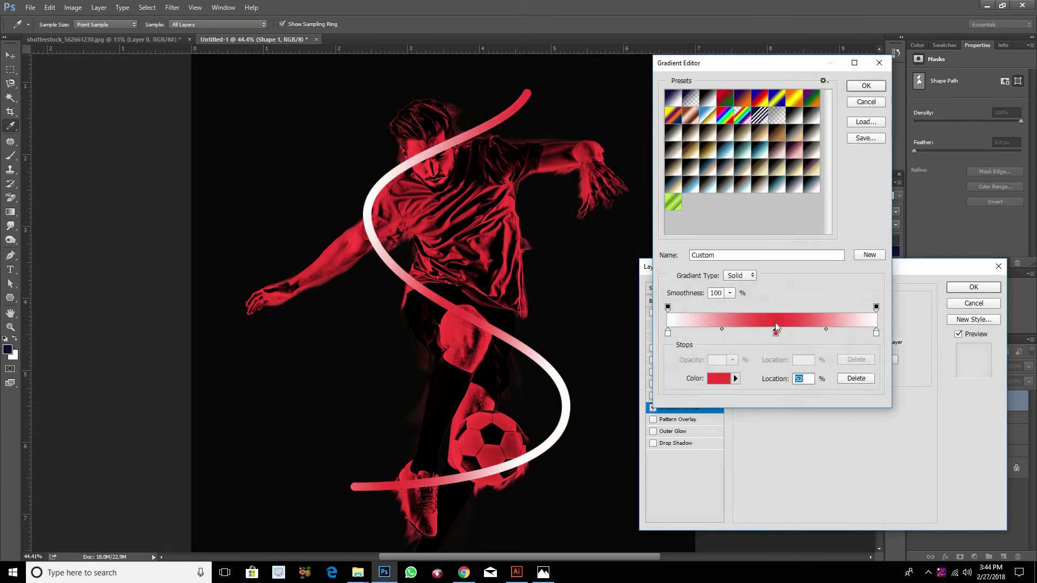
{"action": "double_click", "coordinate": [776, 331]}
{"action": "left_click", "coordinate": [695, 184]}
{"action": "left_click_drag", "start_coordinate": [695, 185], "coordinate": [671, 185]}
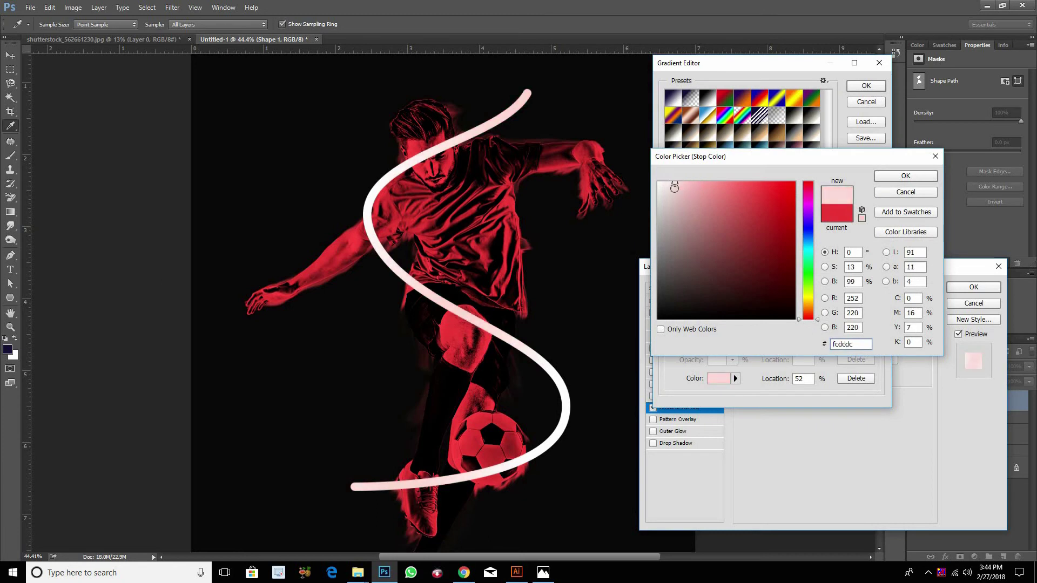
{"action": "left_click", "coordinate": [905, 175]}
{"action": "left_click", "coordinate": [866, 85]}
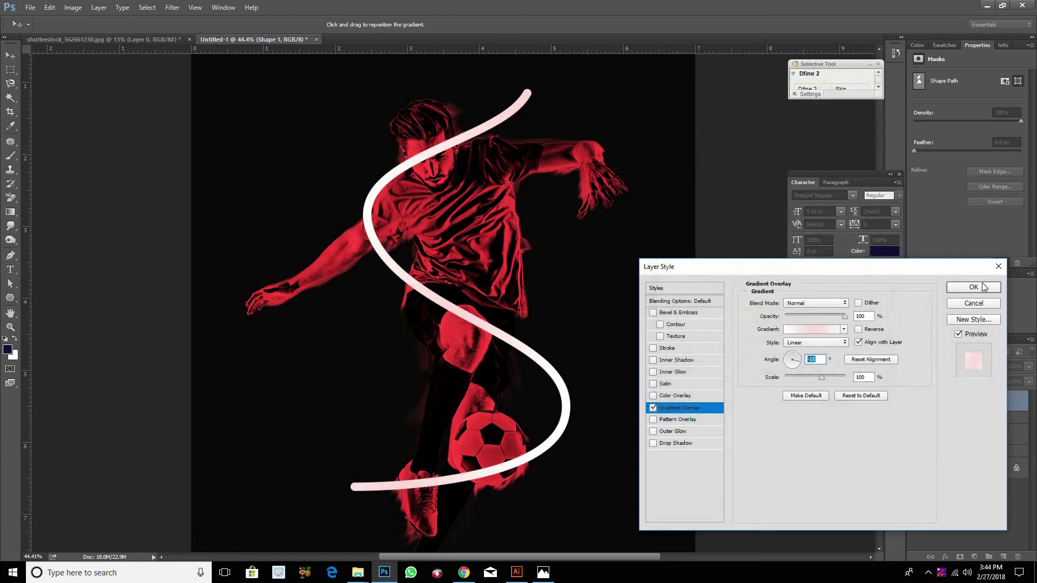
{"action": "left_click", "coordinate": [982, 287]}
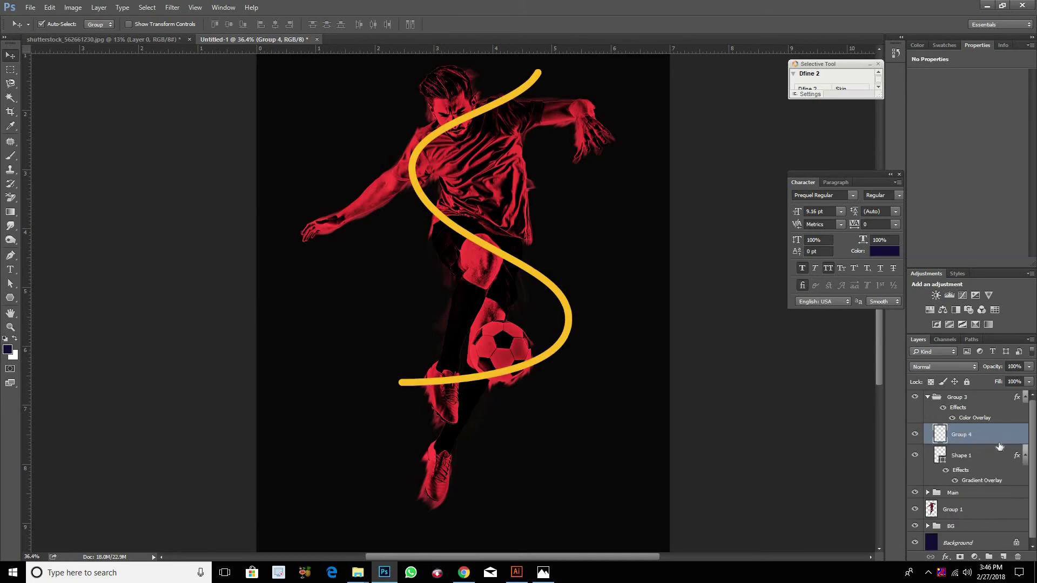
- Move Group 4 below Shape 1, Gaussian-blur it and duplicate it so the S stroke glows
{"action": "left_click_drag", "start_coordinate": [997, 435], "coordinate": [970, 476]}
{"action": "left_click", "coordinate": [914, 434]}
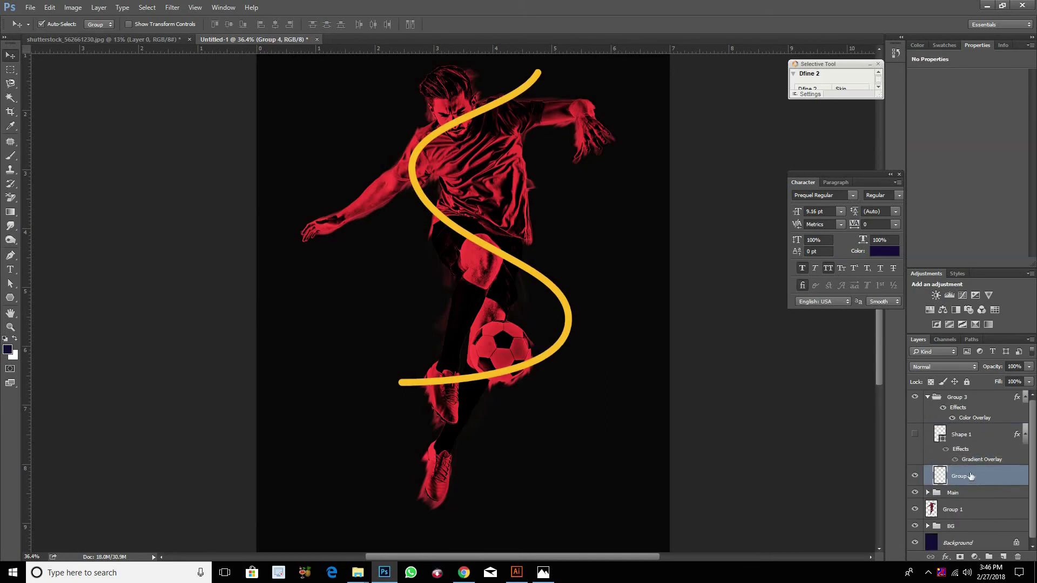
{"action": "left_click", "coordinate": [172, 8]}
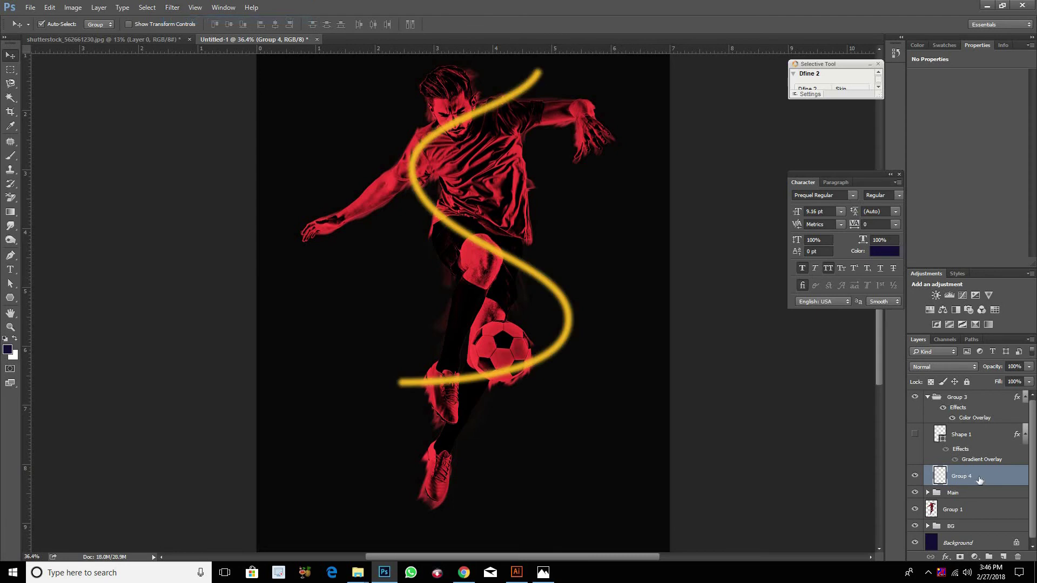
{"action": "key", "text": "ctrl+j"}
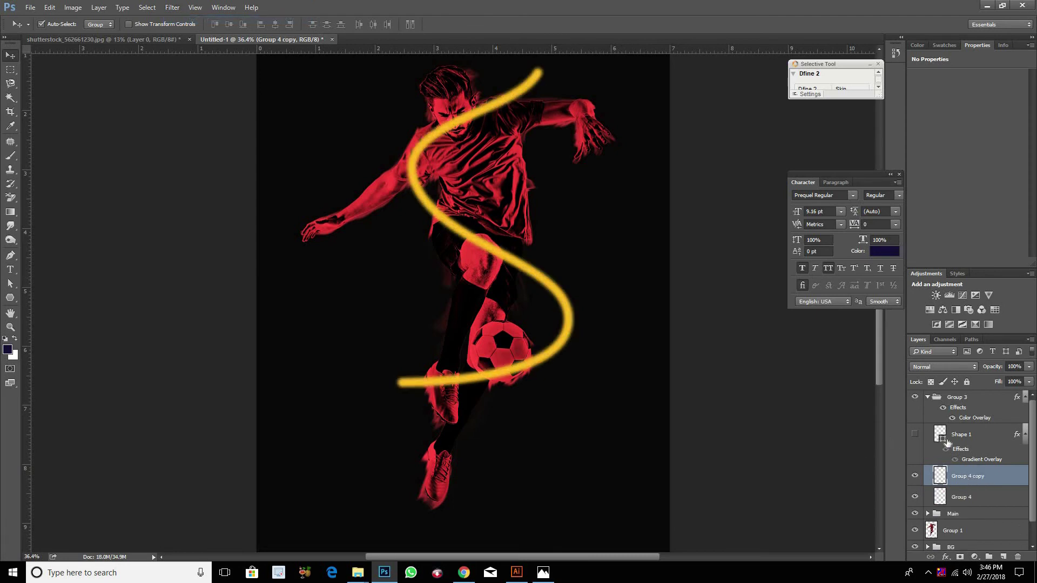
{"action": "left_click", "coordinate": [915, 435]}
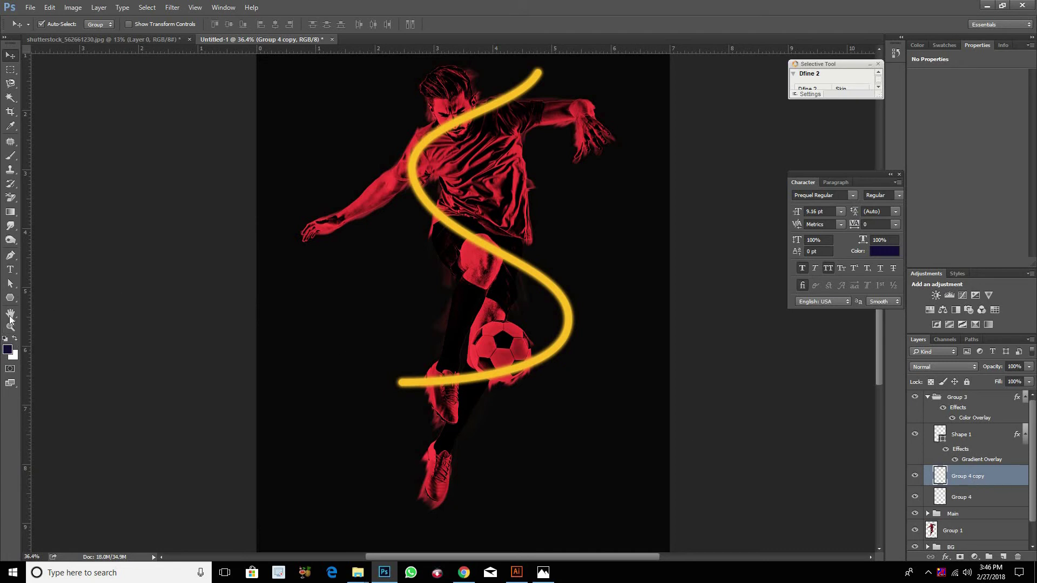
{"action": "left_click", "coordinate": [11, 225]}
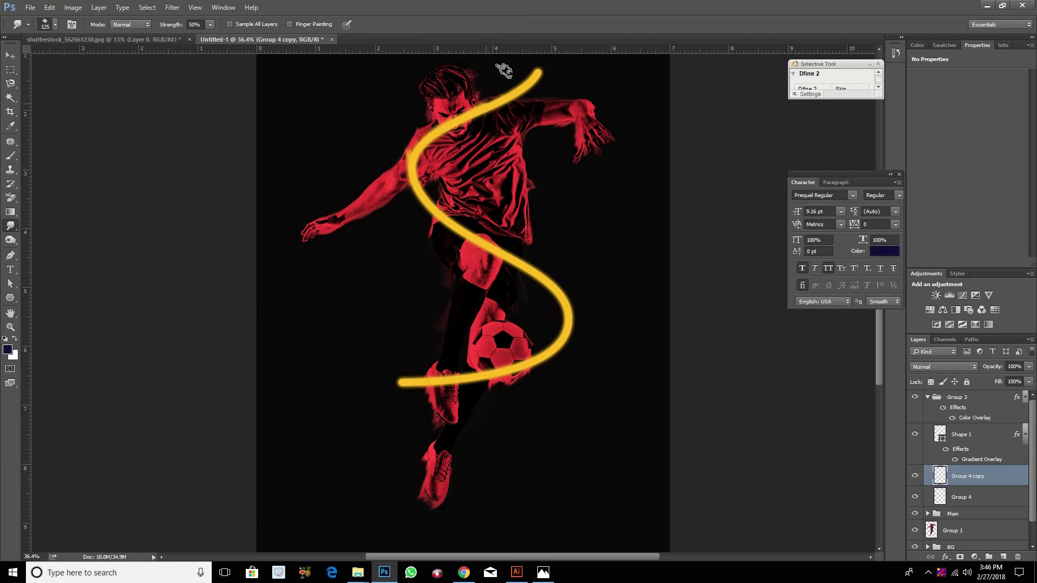
- Smudge the stroke's left end, right edge and inner left edge into streaky tails at 50% strength
{"action": "left_click_drag", "start_coordinate": [424, 380], "coordinate": [394, 386]}
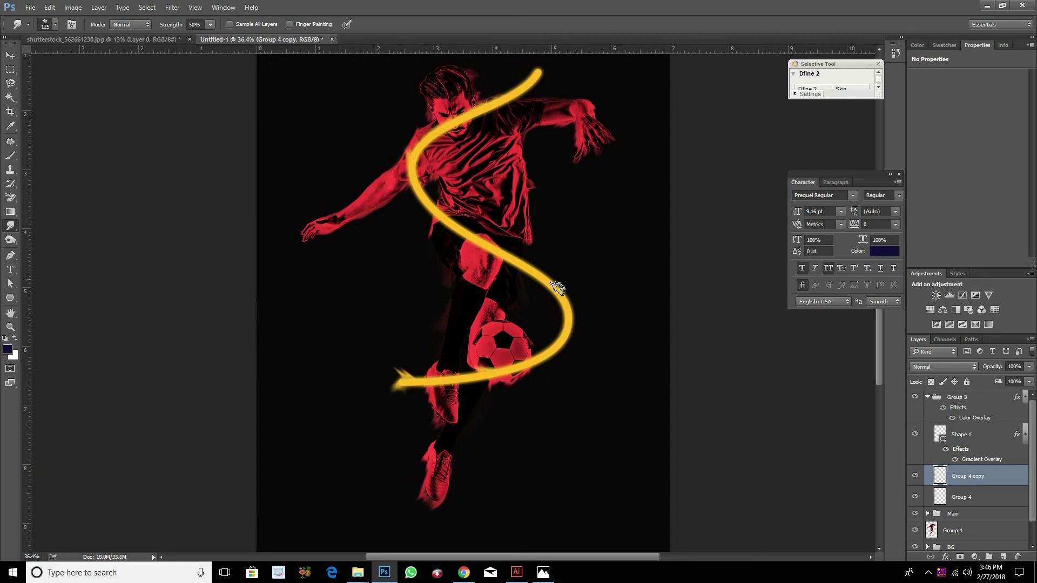
{"action": "left_click_drag", "start_coordinate": [544, 295], "coordinate": [567, 279]}
{"action": "left_click_drag", "start_coordinate": [444, 222], "coordinate": [416, 216]}
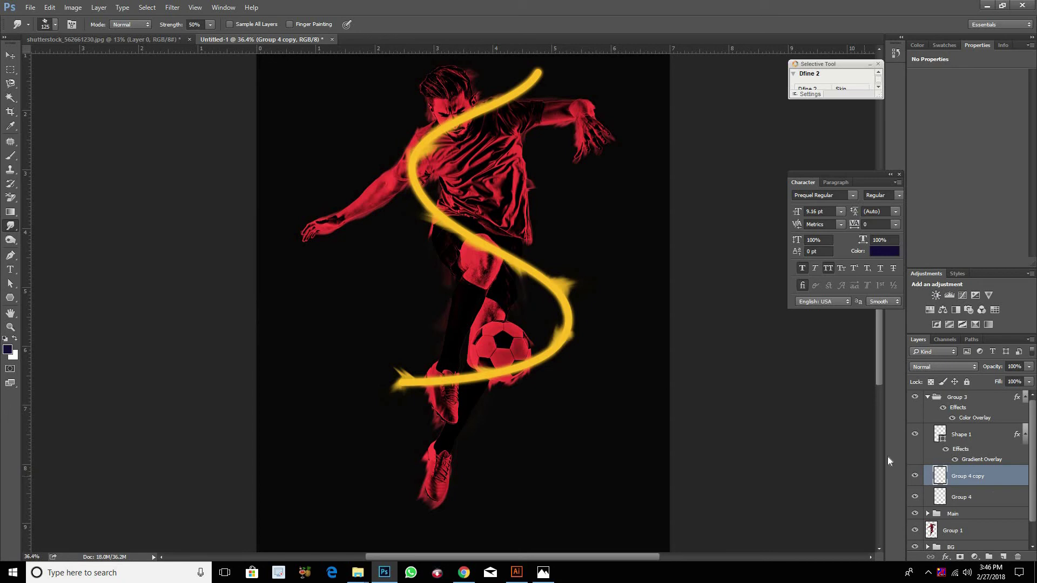
{"action": "left_click", "coordinate": [929, 398]}
{"action": "left_click", "coordinate": [968, 404]}
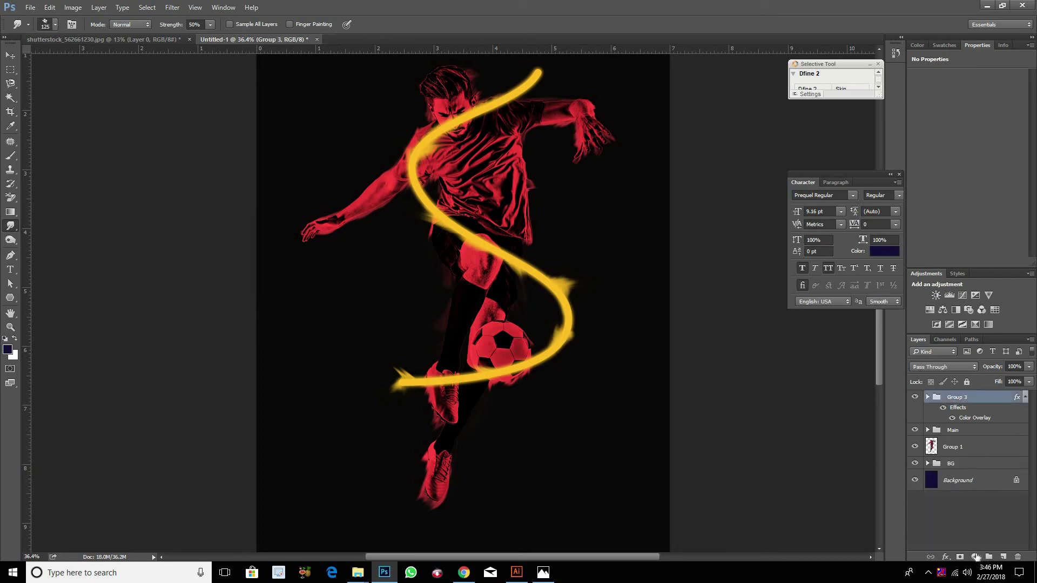
- Add a layer mask to Group 3 and paint out the swoosh over the player's upper body and waist
{"action": "left_click", "coordinate": [959, 557]}
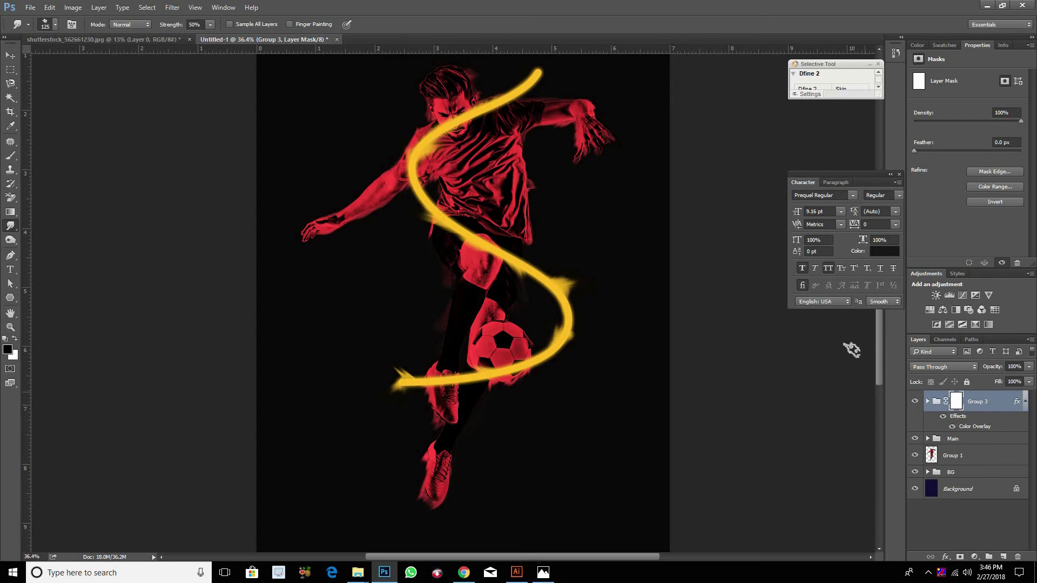
{"action": "left_click", "coordinate": [210, 25]}
{"action": "key", "text": "b"}
{"action": "left_click", "coordinate": [227, 25]}
{"action": "mouse_move", "coordinate": [484, 104]}
{"action": "left_mouse_down"}
{"action": "mouse_move", "coordinate": [418, 141]}
{"action": "mouse_move", "coordinate": [432, 179]}
{"action": "left_mouse_up"}
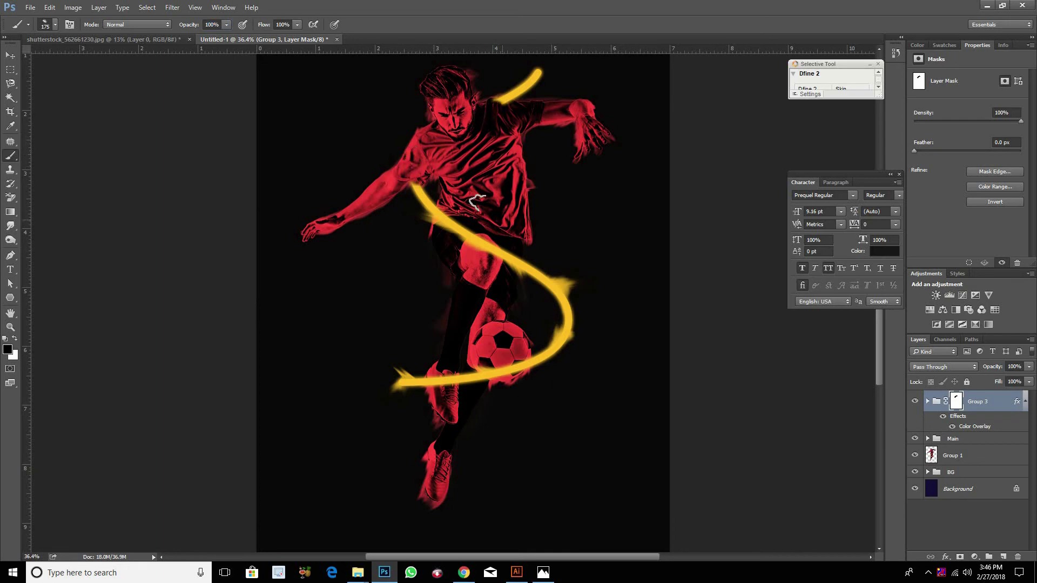
{"action": "mouse_move", "coordinate": [459, 216]}
{"action": "left_mouse_down"}
{"action": "mouse_move", "coordinate": [449, 229]}
{"action": "mouse_move", "coordinate": [522, 271]}
{"action": "left_mouse_up"}
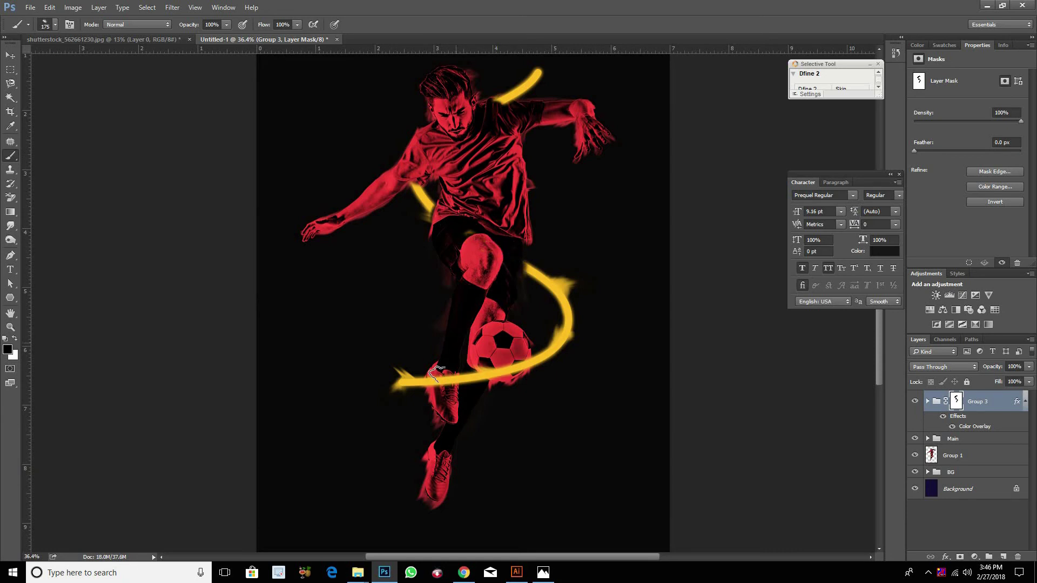
- Mask out the yellow stroke and glow where it crosses the ball and boot laces
{"action": "scroll", "coordinate": [490, 389], "scroll_direction": "up", "scroll_amount": 3}
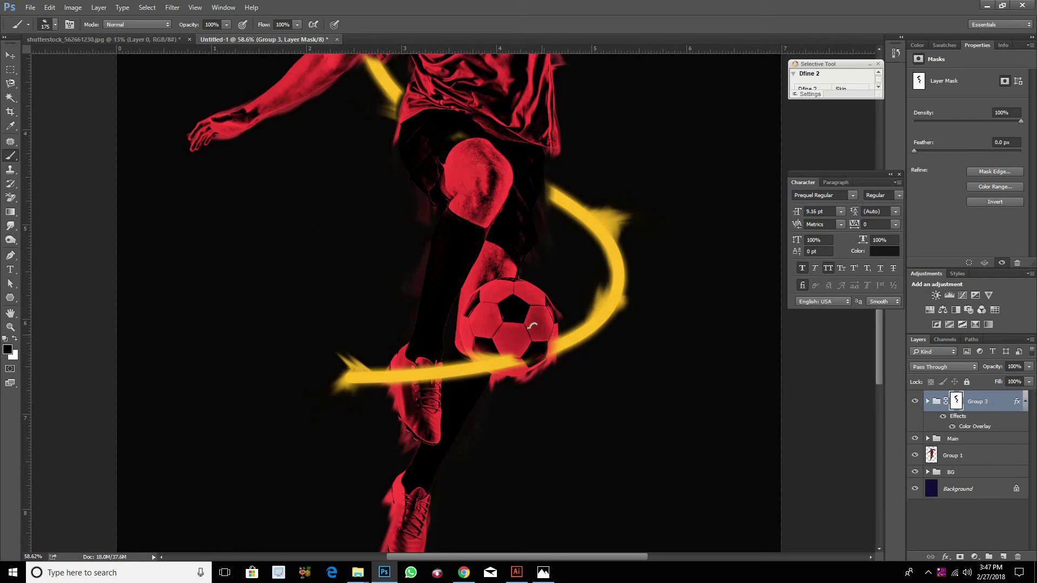
{"action": "left_click_drag", "start_coordinate": [556, 348], "coordinate": [478, 350]}
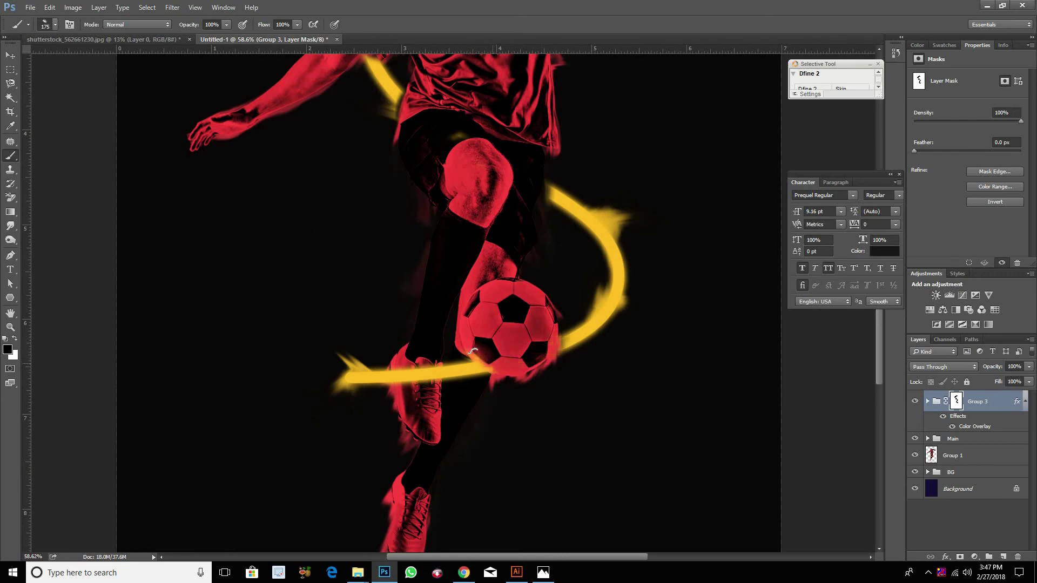
{"action": "scroll", "coordinate": [473, 396], "scroll_direction": "up", "scroll_amount": 2}
{"action": "scroll", "coordinate": [473, 396], "scroll_direction": "up", "scroll_amount": 3}
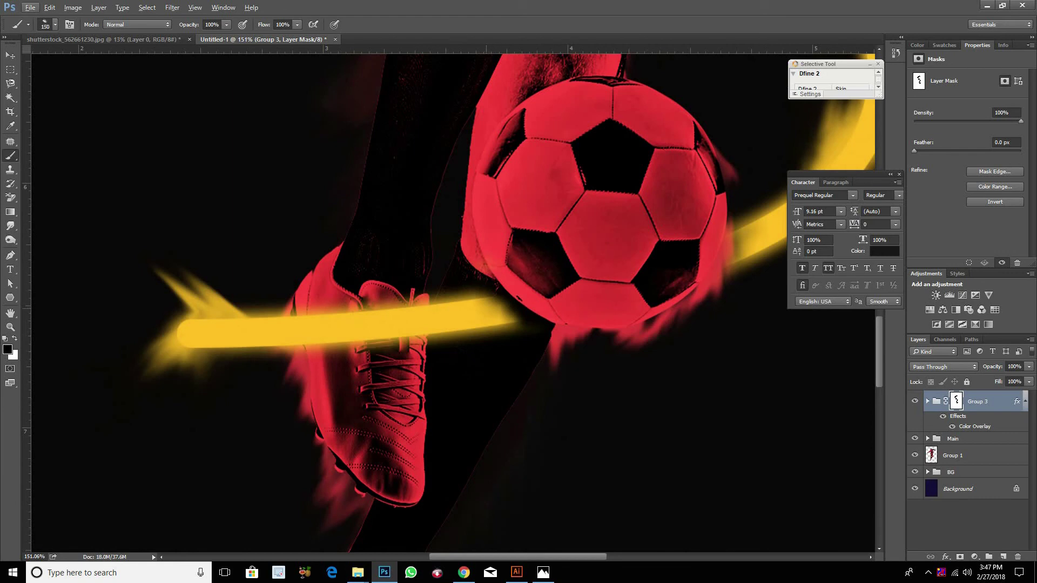
{"action": "mouse_move", "coordinate": [518, 324]}
{"action": "left_mouse_down"}
{"action": "mouse_move", "coordinate": [283, 328]}
{"action": "mouse_move", "coordinate": [292, 343]}
{"action": "left_mouse_up"}
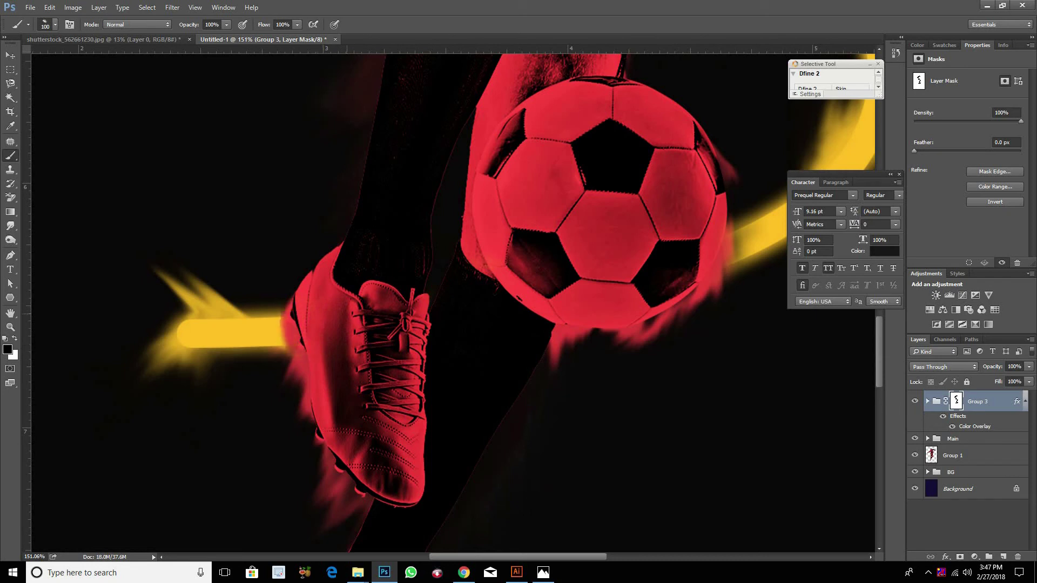
- Adjust the brush opacity and soften the swoosh edge next to the shoe in black
{"action": "left_click", "coordinate": [15, 340]}
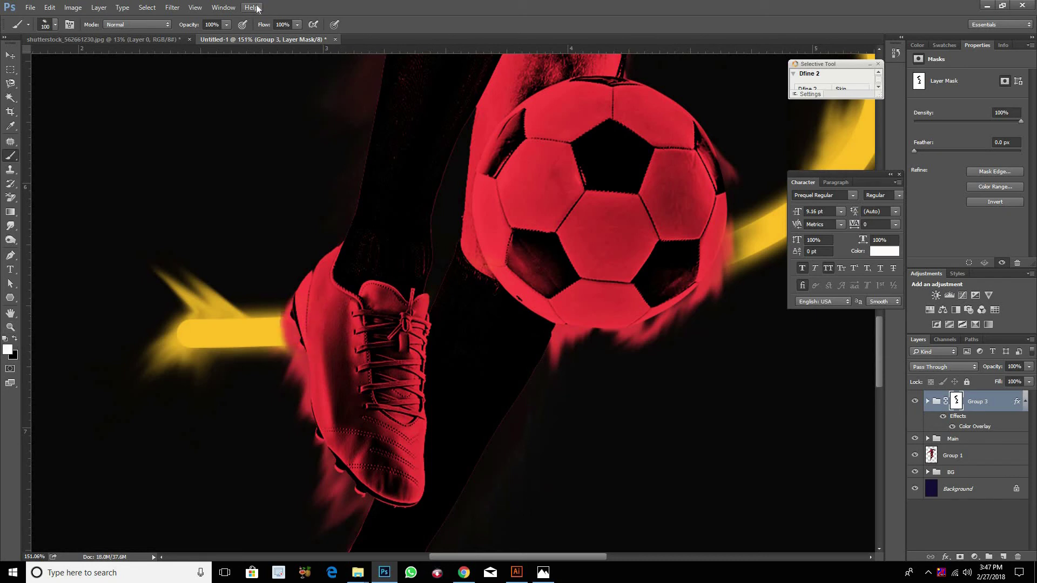
{"action": "left_click", "coordinate": [226, 24]}
{"action": "scroll", "coordinate": [281, 331], "scroll_direction": "down", "scroll_amount": 3}
{"action": "key", "text": "alt"}
{"action": "left_click", "coordinate": [16, 339]}
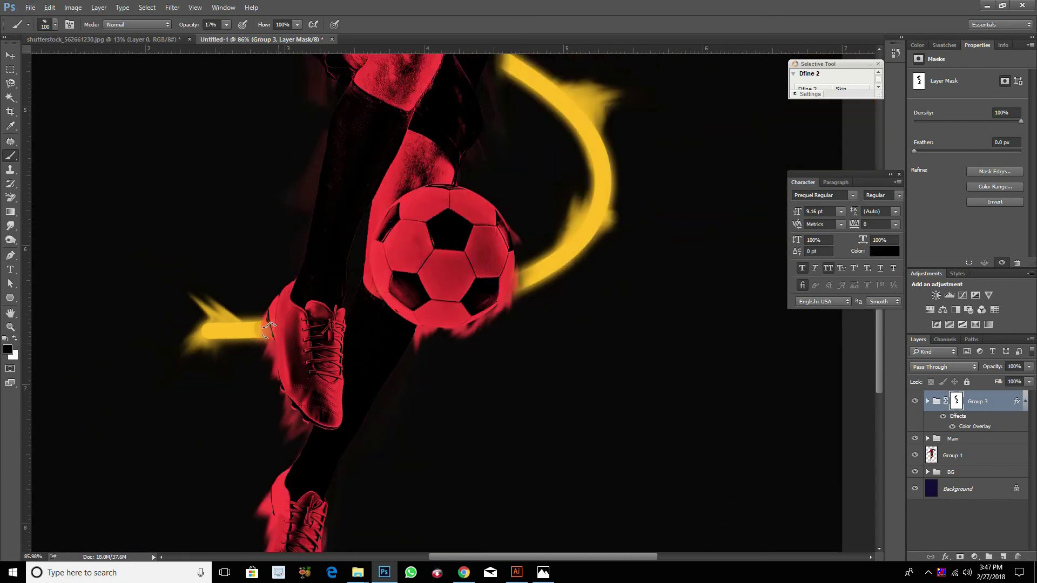
{"action": "left_click_drag", "start_coordinate": [273, 323], "coordinate": [280, 326]}
{"action": "scroll", "coordinate": [398, 261], "scroll_direction": "down", "scroll_amount": 3}
{"action": "scroll", "coordinate": [405, 267], "scroll_direction": "down", "scroll_amount": 2}
{"action": "scroll", "coordinate": [412, 270], "scroll_direction": "up", "scroll_amount": 1}
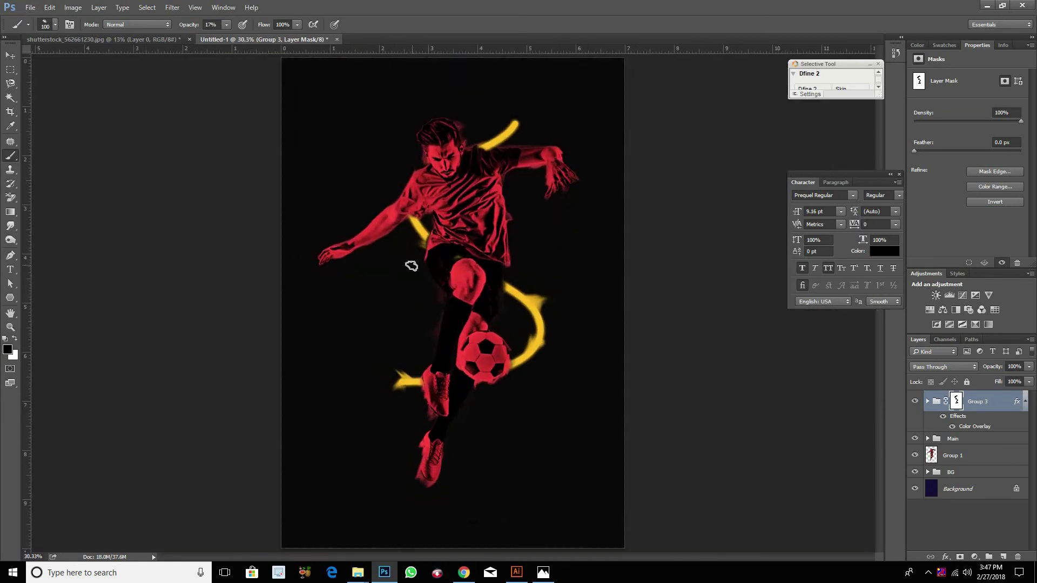
- Stamp the visible artwork into a new Layer 2 at the top of the stack
{"action": "key", "text": "v"}
{"action": "left_click", "coordinate": [493, 184]}
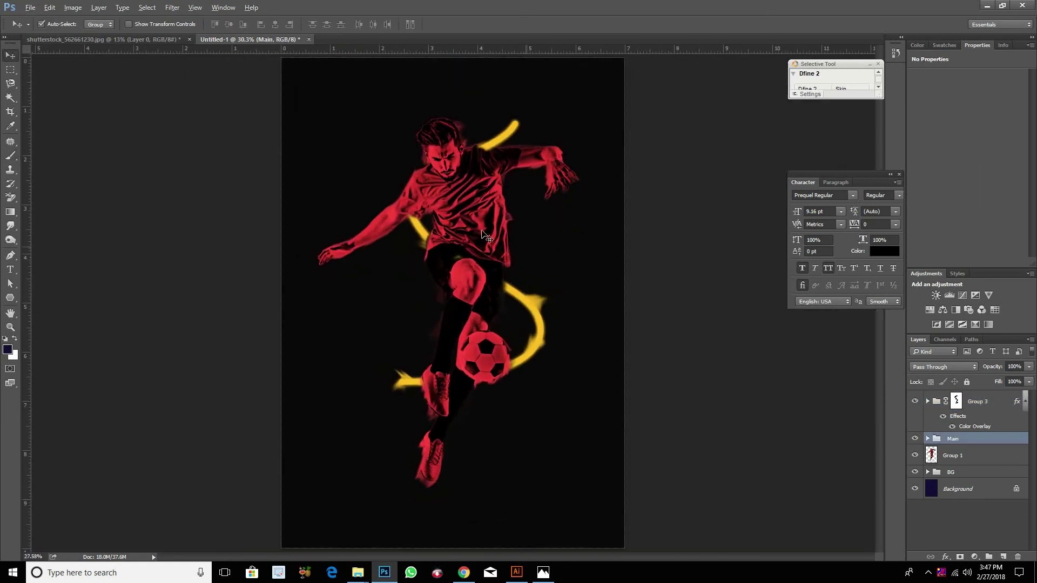
{"action": "scroll", "coordinate": [521, 248], "scroll_direction": "down", "scroll_amount": 1}
{"action": "left_click", "coordinate": [956, 401]}
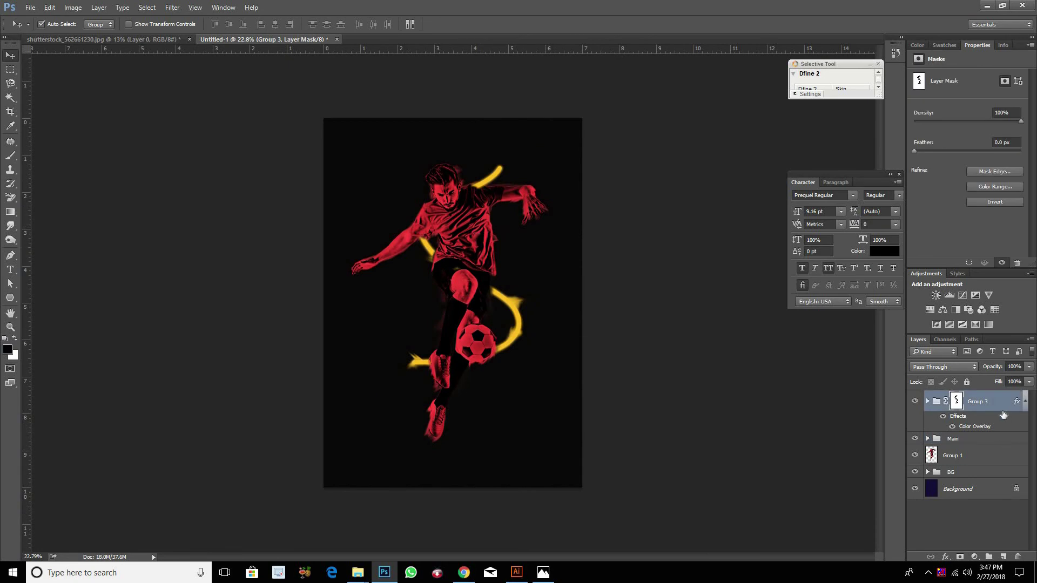
{"action": "left_click", "coordinate": [1025, 405]}
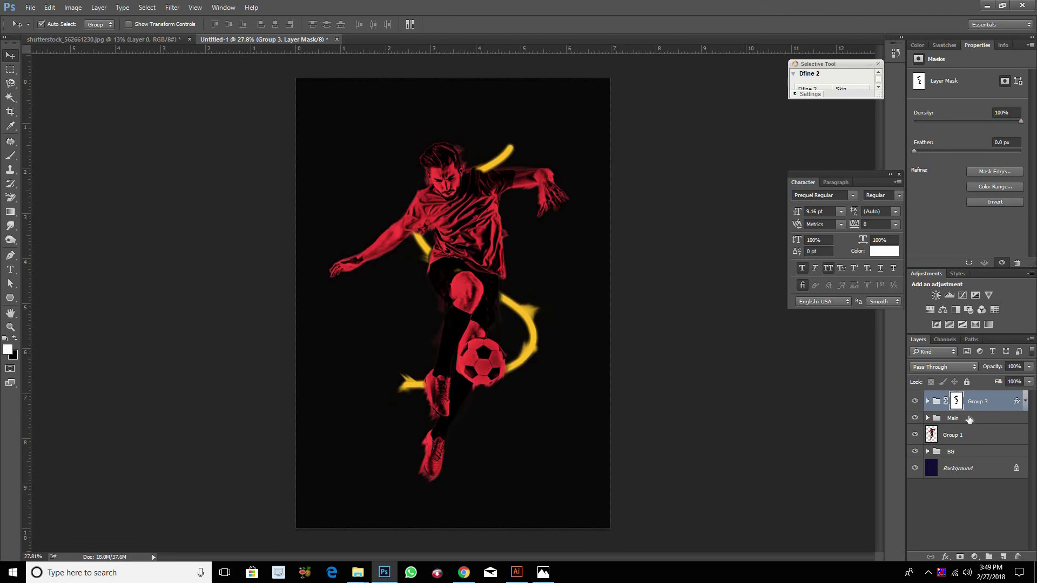
{"action": "key", "text": "ctrl+alt+shift+e"}
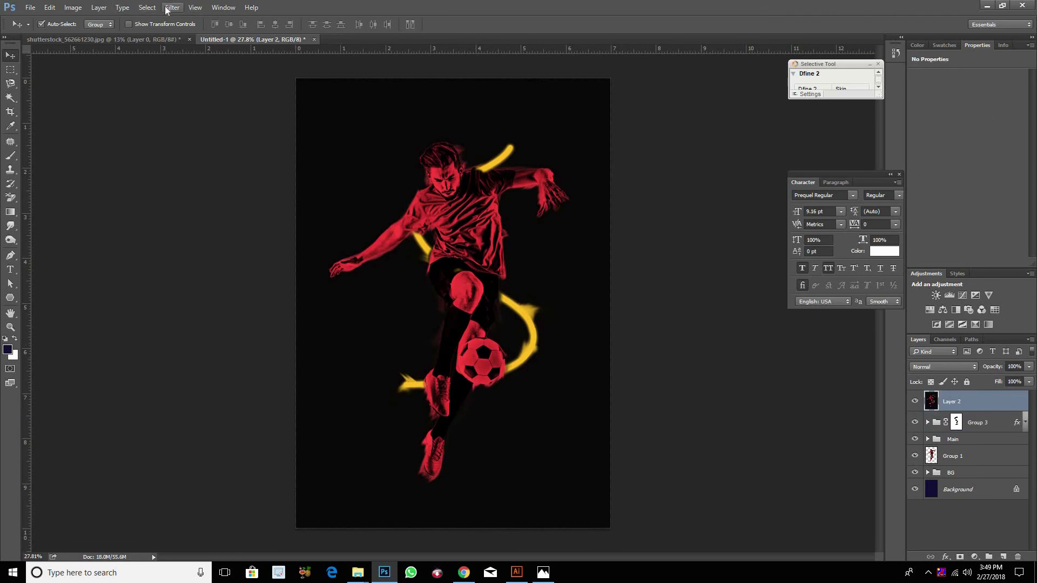
- Delete Layer 2 and merge Group 3, Main and Group 1 into a new Group 5 layer
{"action": "left_click", "coordinate": [173, 7]}
{"action": "left_click", "coordinate": [898, 324]}
{"action": "key", "text": "Delete"}
{"action": "left_click", "coordinate": [978, 444], "text": "shift"}
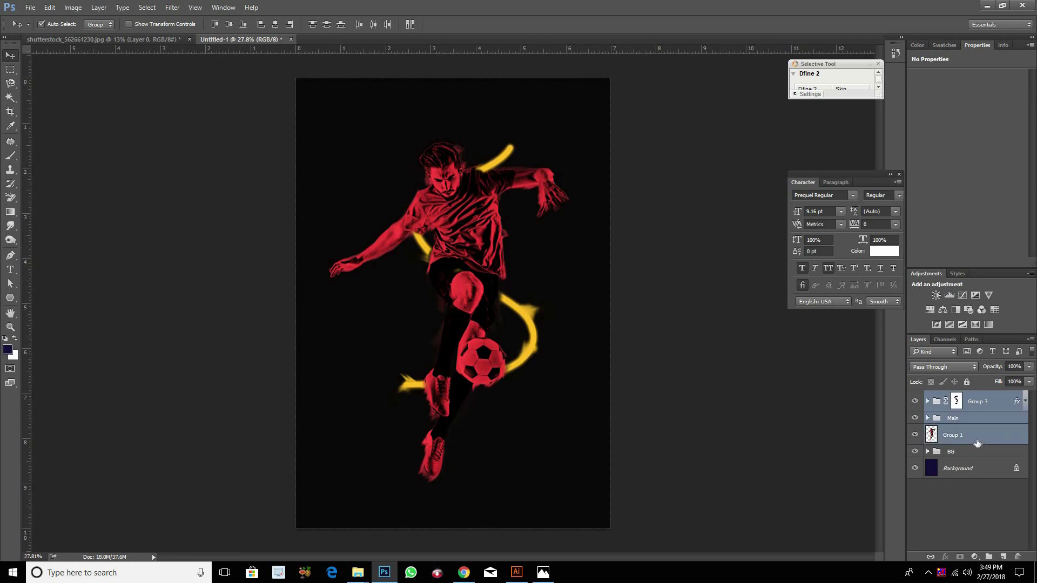
{"action": "key", "text": "ctrl+j"}
{"action": "key", "text": "ctrl+g"}
{"action": "key", "text": "ctrl+e"}
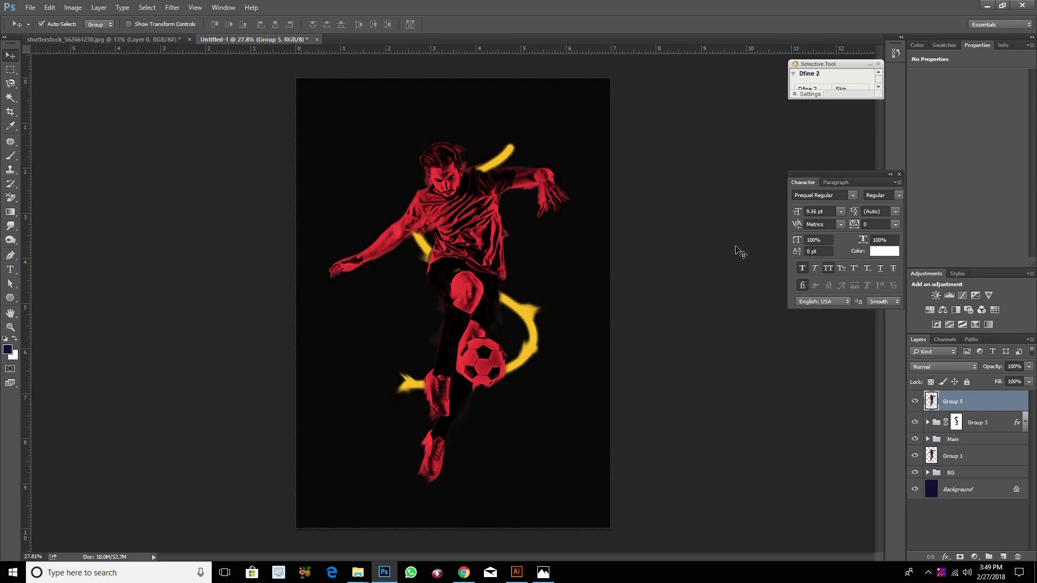
- Apply the Filter Gallery Palette Knife effect to Group 5 and add a layer mask
{"action": "left_click", "coordinate": [172, 7]}
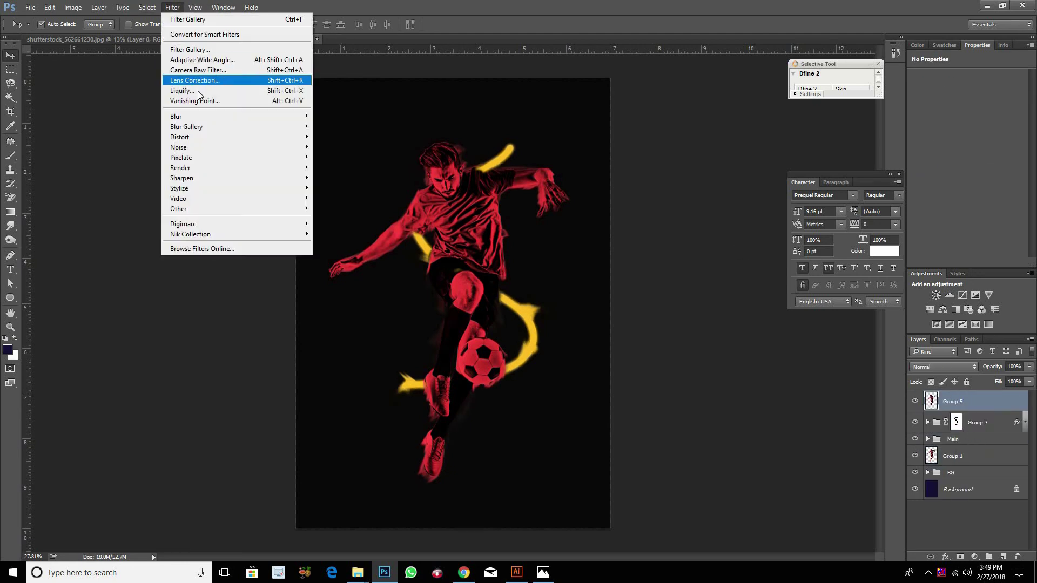
{"action": "left_click", "coordinate": [190, 49]}
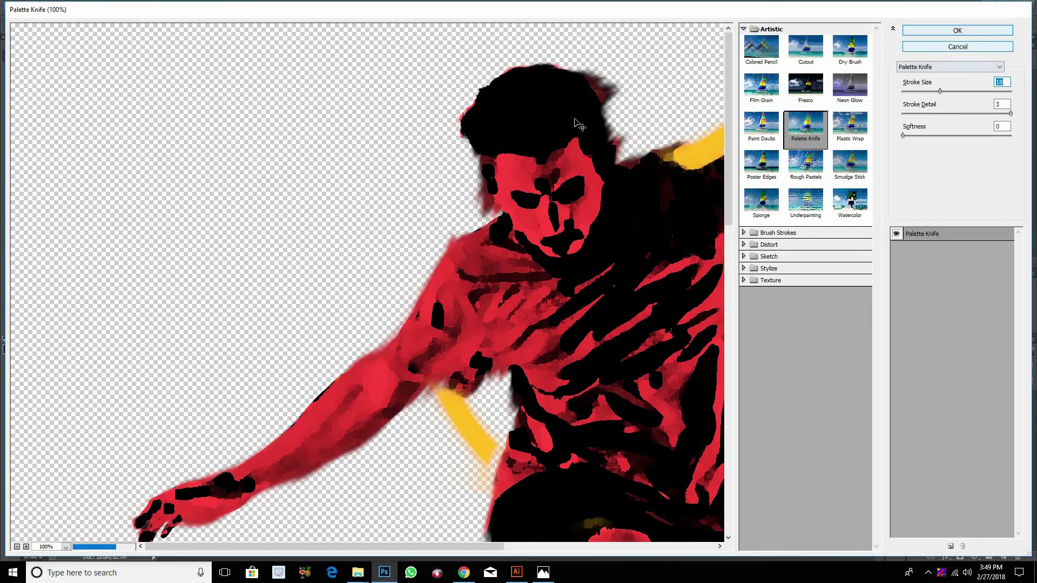
{"action": "scroll", "coordinate": [460, 186], "scroll_direction": "up", "scroll_amount": 3}
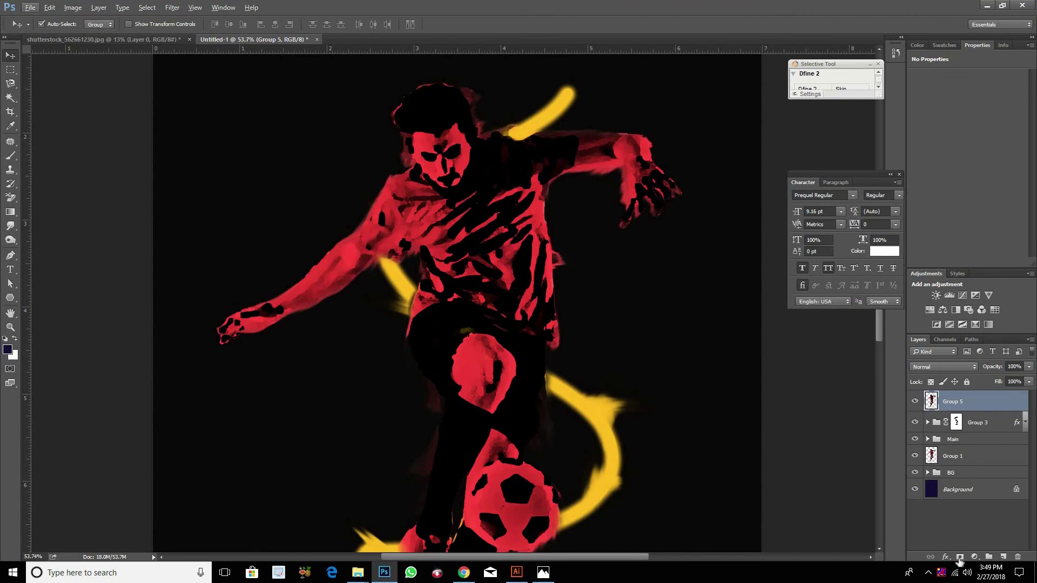
{"action": "left_click", "coordinate": [959, 558]}
- Paint black on Group 5's mask with a 39% brush to restore the face detail
{"action": "key", "text": "b"}
{"action": "scroll", "coordinate": [449, 184], "scroll_direction": "up", "scroll_amount": 1}
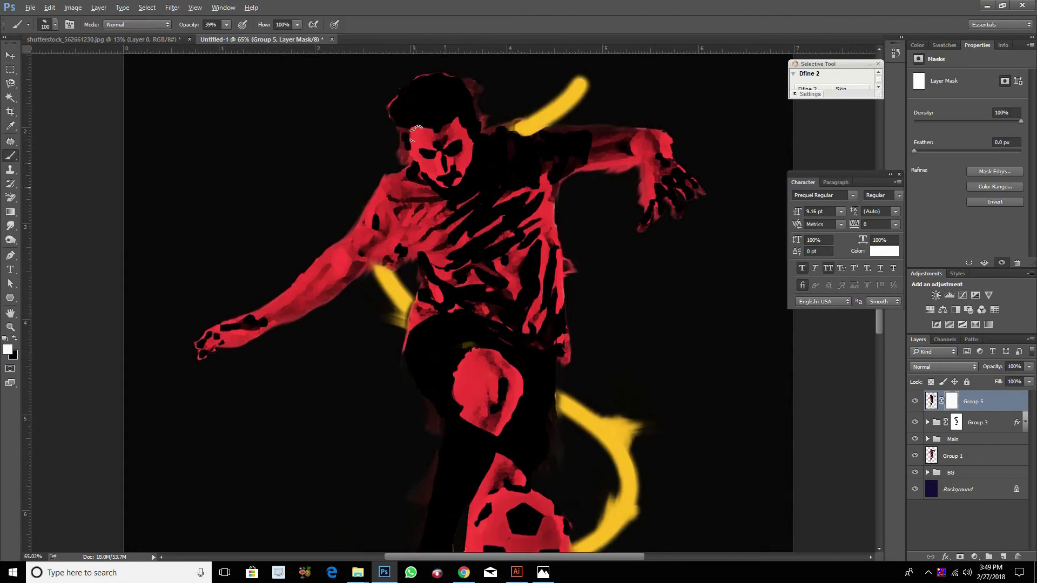
{"action": "scroll", "coordinate": [450, 185], "scroll_direction": "up", "scroll_amount": 2}
{"action": "left_click", "coordinate": [16, 339]}
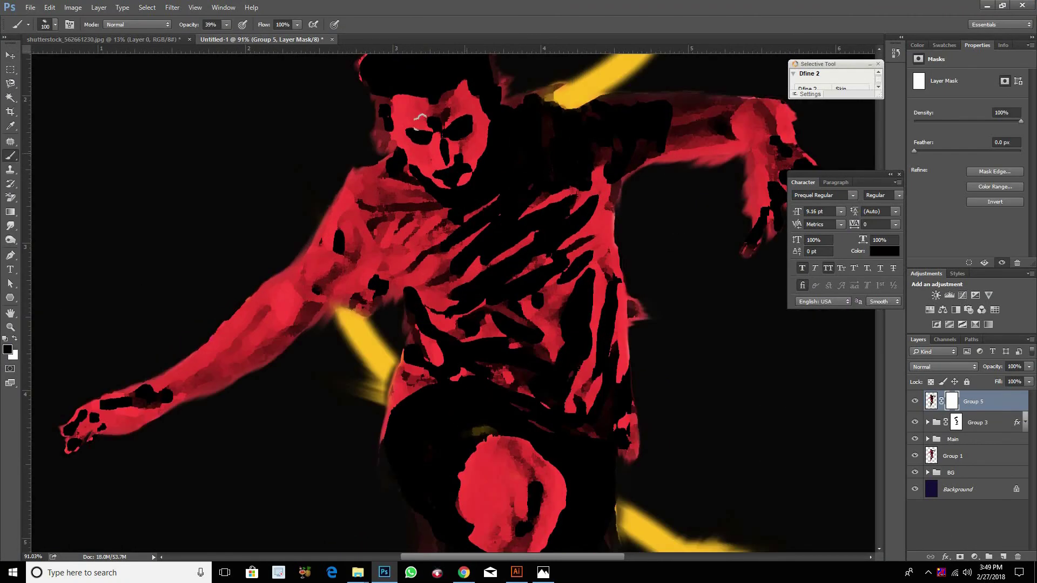
{"action": "mouse_move", "coordinate": [413, 124]}
{"action": "left_mouse_down"}
{"action": "mouse_move", "coordinate": [440, 162]}
{"action": "mouse_move", "coordinate": [435, 195]}
{"action": "mouse_move", "coordinate": [379, 126]}
{"action": "left_mouse_up"}
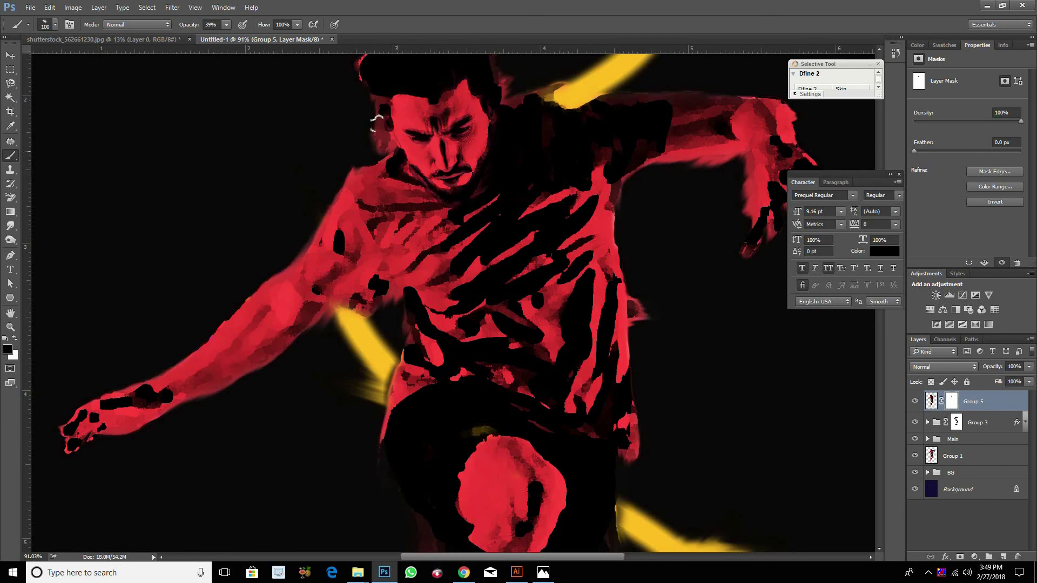
{"action": "scroll", "coordinate": [400, 150], "scroll_direction": "up", "scroll_amount": 2}
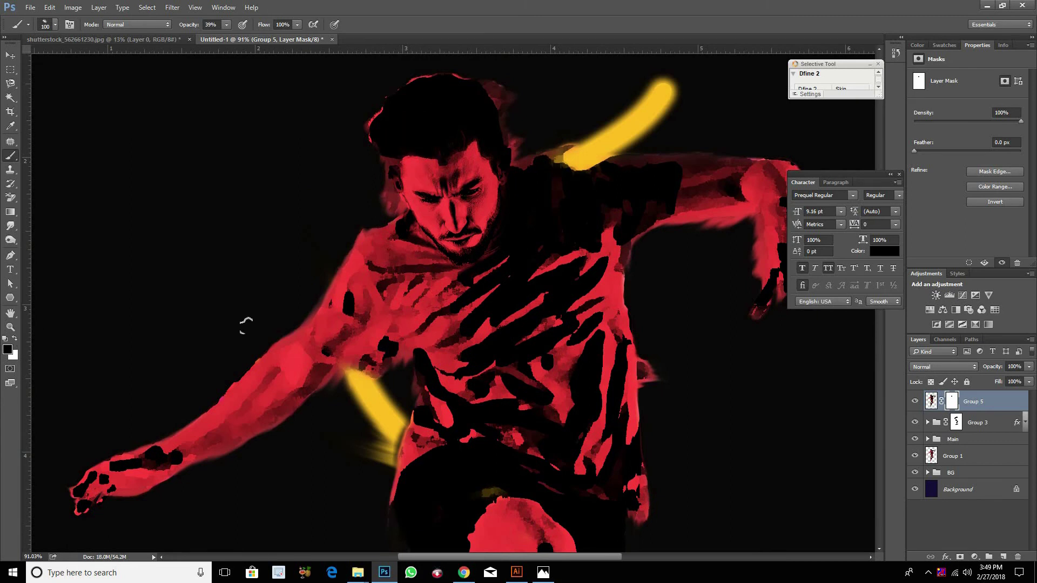
{"action": "key", "text": "x"}
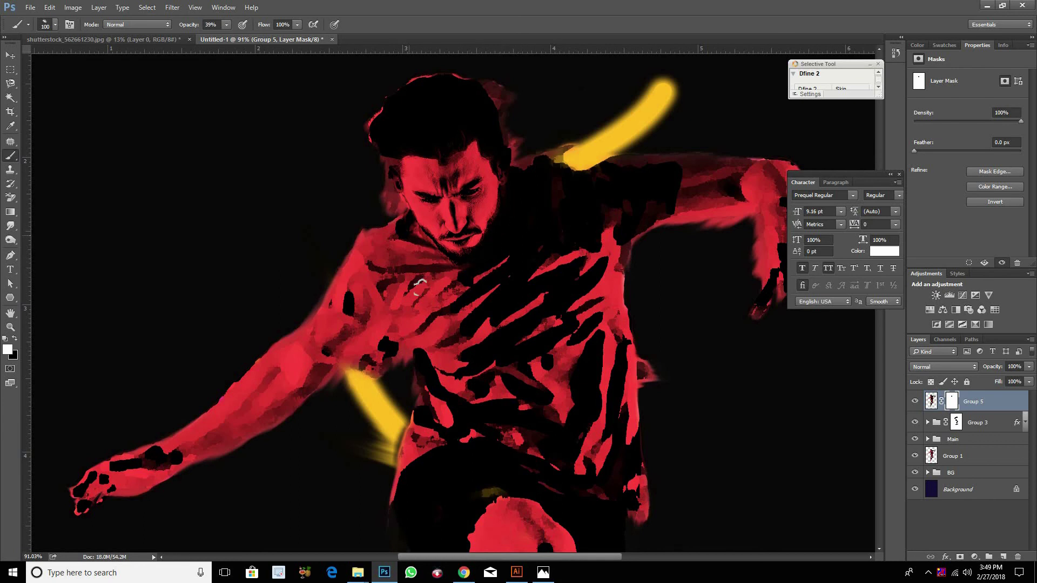
- Set Group 5's layer opacity to 65%
{"action": "key", "text": "ctrl+0"}
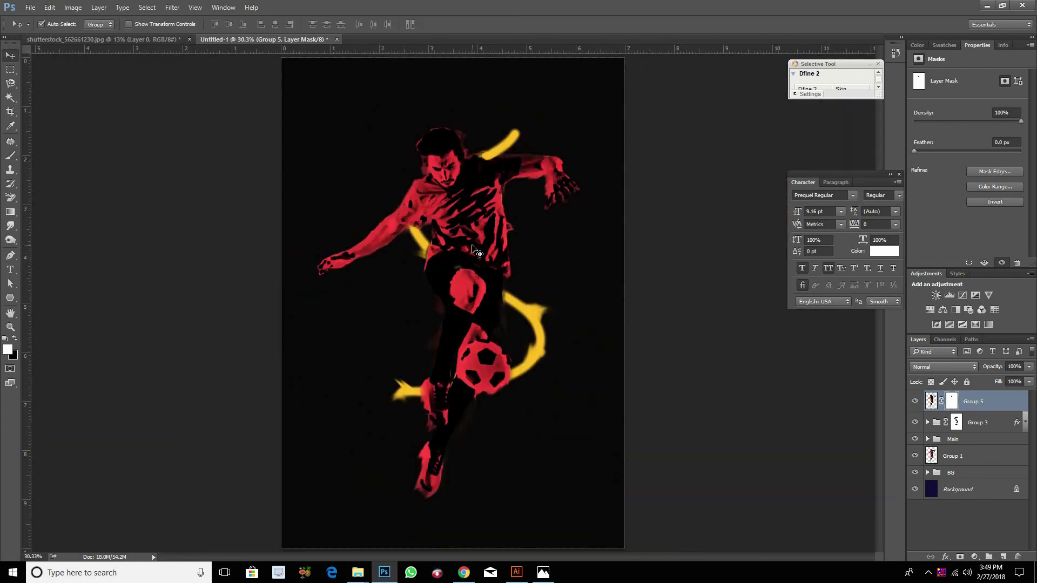
{"action": "scroll", "coordinate": [473, 249], "scroll_direction": "up", "scroll_amount": 3}
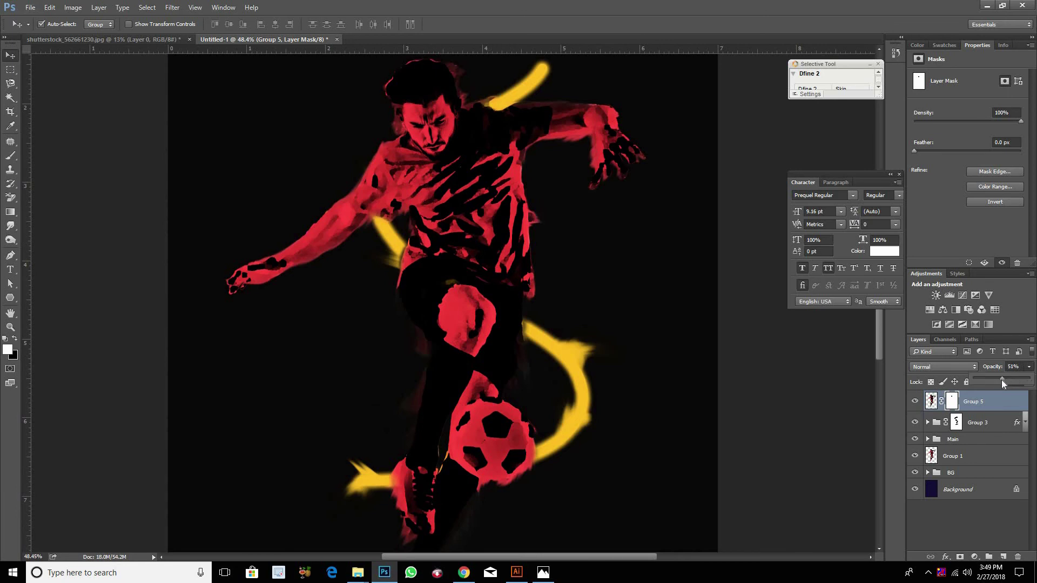
{"action": "left_click_drag", "start_coordinate": [1001, 380], "coordinate": [1014, 384]}
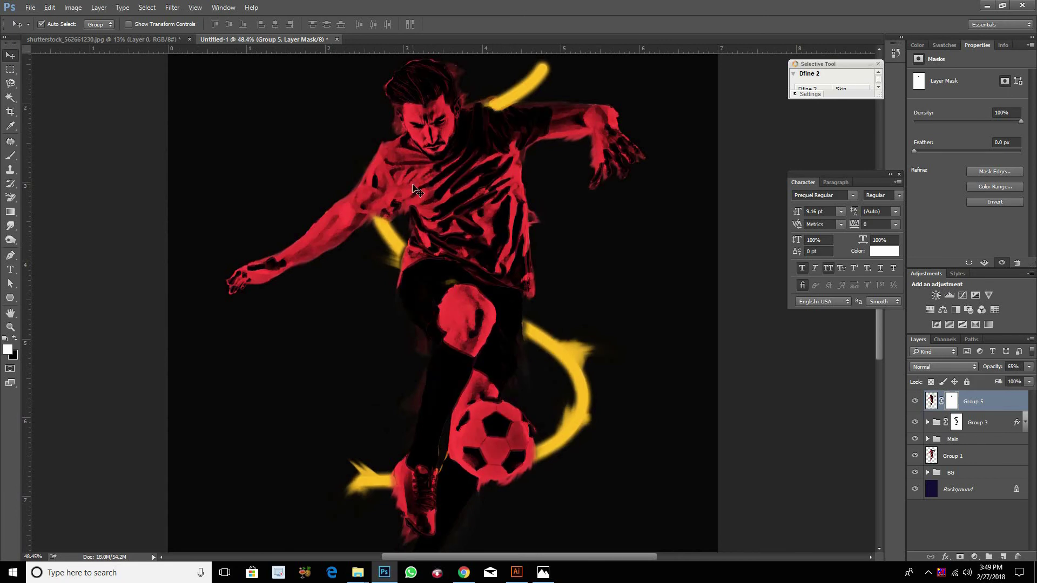
{"action": "key", "text": "ctrl+0"}
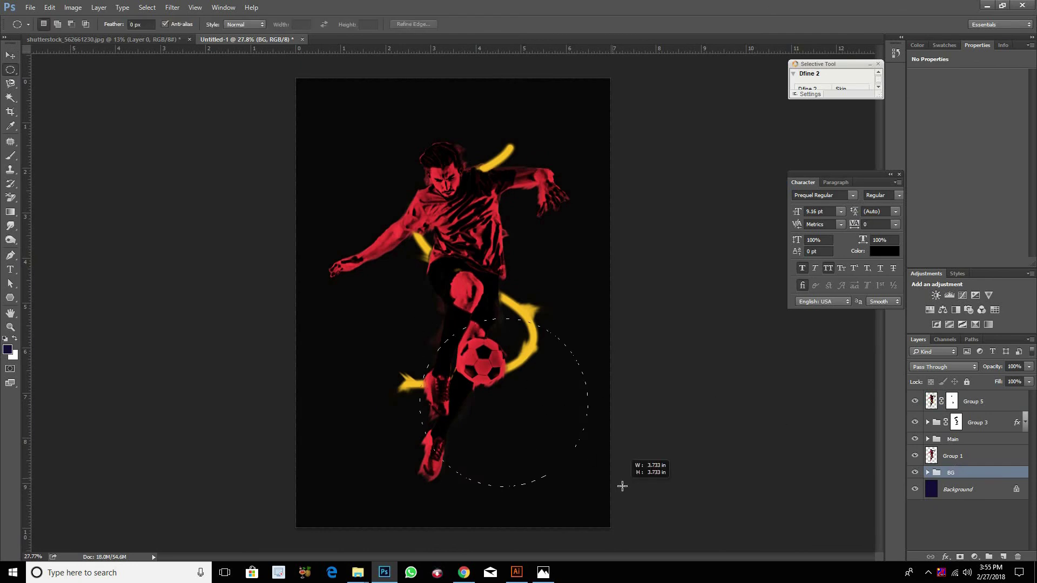
- Draw a filled circle on a new layer, give it the swoosh's yellow Color Overlay, and move it up-left
{"action": "left_click_drag", "start_coordinate": [589, 455], "coordinate": [588, 486]}
{"action": "key", "text": "ctrl+shift+alt+n"}
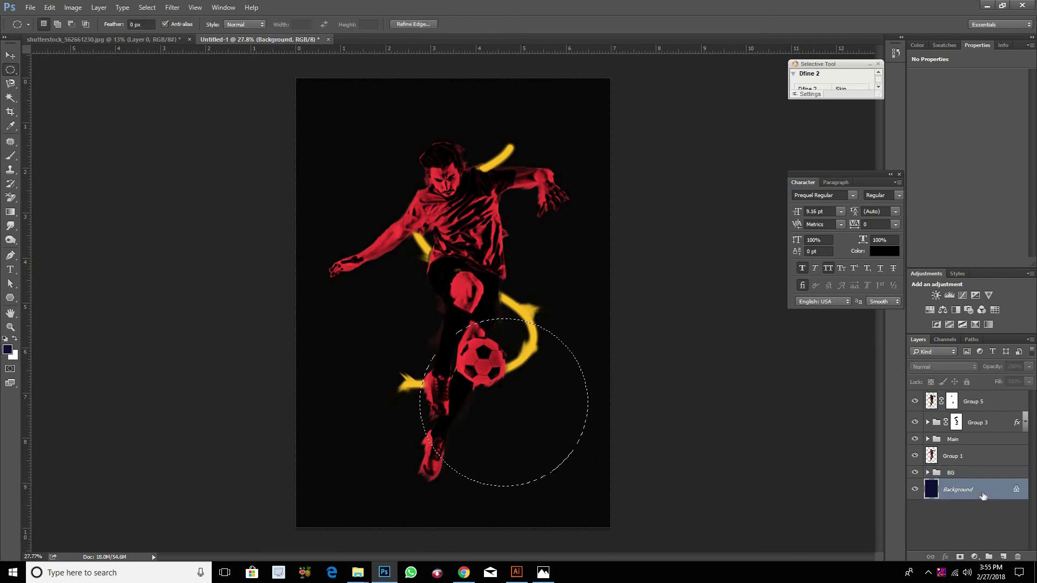
{"action": "key", "text": "alt+BackSpace"}
{"action": "key", "text": "ctrl+d"}
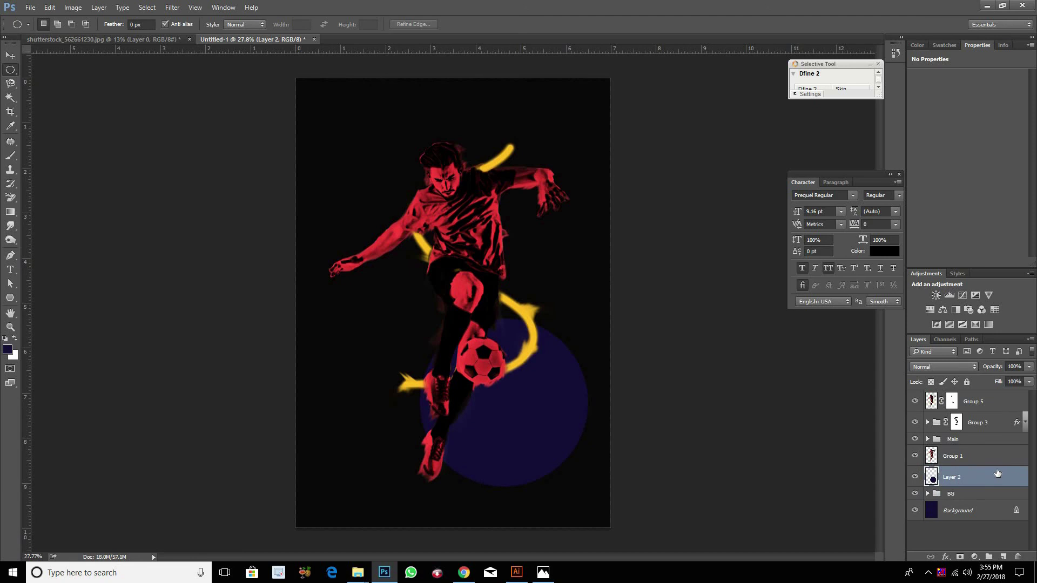
{"action": "double_click", "coordinate": [1005, 471]}
{"action": "left_click", "coordinate": [675, 395]}
{"action": "left_click", "coordinate": [859, 303]}
{"action": "left_click", "coordinate": [532, 336]}
{"action": "key", "text": "Return"}
{"action": "key", "text": "Return"}
{"action": "key", "text": "v"}
{"action": "left_click_drag", "start_coordinate": [547, 376], "coordinate": [538, 369]}
- Shift the circle's Color Overlay slightly toward orange, to fbb00f
{"action": "double_click", "coordinate": [999, 477]}
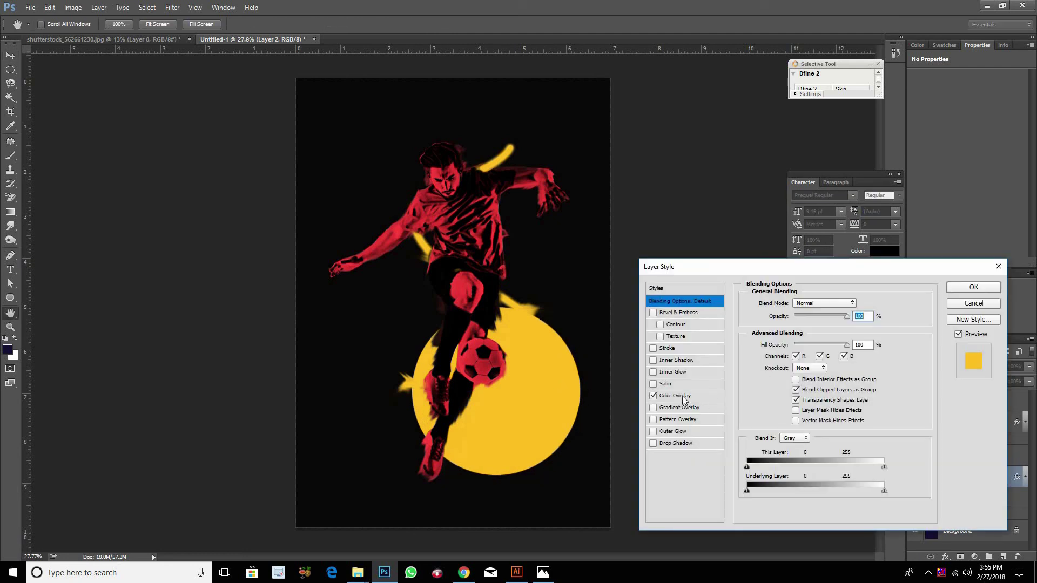
{"action": "left_click", "coordinate": [681, 396]}
{"action": "left_click", "coordinate": [858, 303]}
{"action": "left_click", "coordinate": [787, 184]}
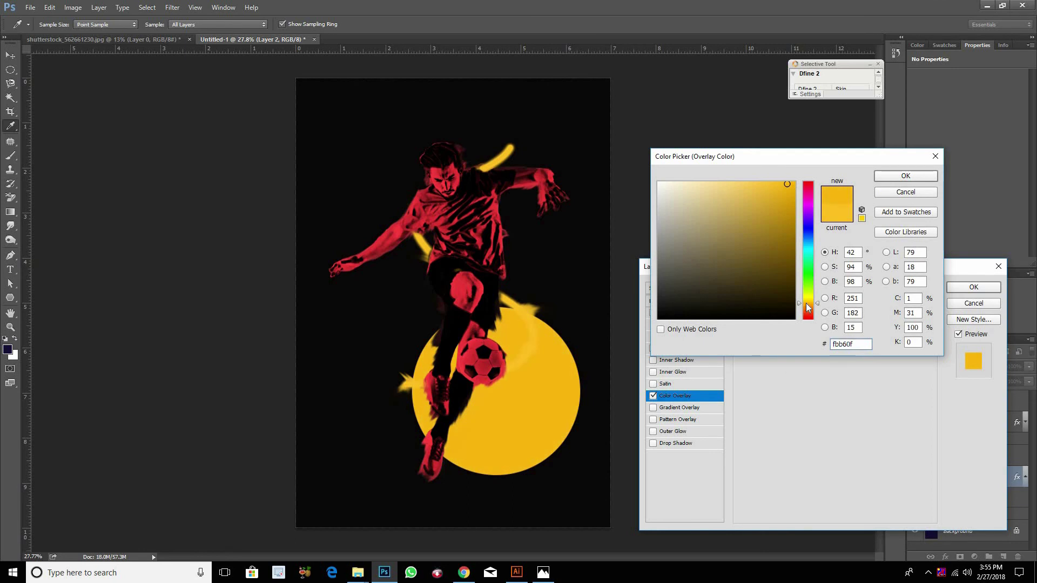
{"action": "left_click_drag", "start_coordinate": [809, 311], "coordinate": [810, 308]}
{"action": "key", "text": "Return"}
- Duplicate the circle, drag the copy up-left and scale it down
{"action": "key", "text": "Return"}
{"action": "mouse_move", "coordinate": [522, 309]}
{"action": "left_mouse_down"}
{"action": "mouse_move", "coordinate": [396, 183]}
{"action": "mouse_move", "coordinate": [396, 71]}
{"action": "mouse_move", "coordinate": [374, 228]}
{"action": "mouse_move", "coordinate": [385, 232]}
{"action": "mouse_move", "coordinate": [370, 256]}
{"action": "mouse_move", "coordinate": [425, 187]}
{"action": "mouse_move", "coordinate": [375, 169]}
{"action": "left_mouse_up"}
{"action": "key", "text": "ctrl+t"}
{"action": "key", "text": "Return"}
- Position the small yellow circle beside the player's raised arm
{"action": "scroll", "coordinate": [416, 178], "scroll_direction": "up", "scroll_amount": 3}
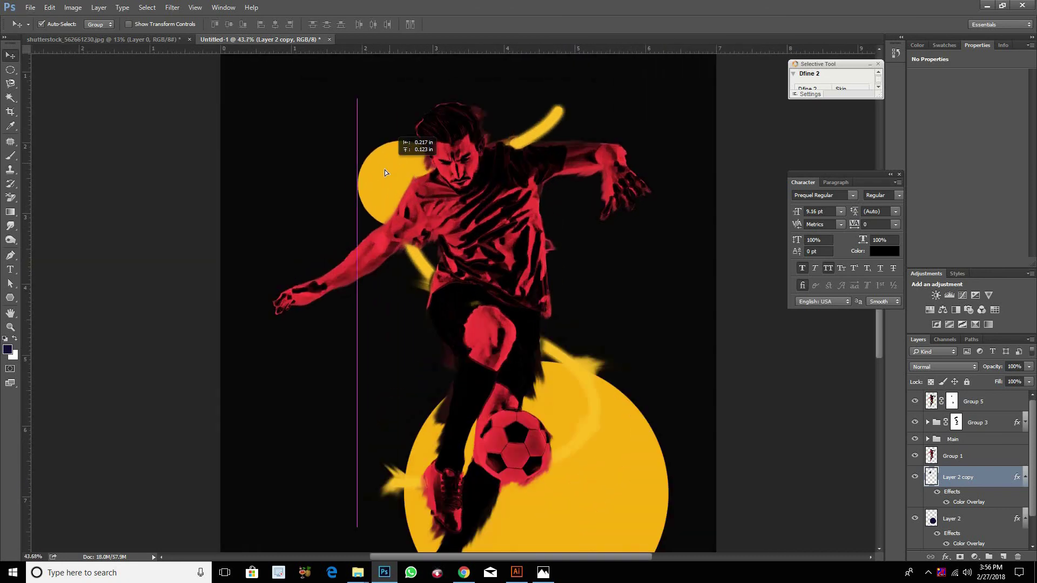
{"action": "scroll", "coordinate": [378, 168], "scroll_direction": "down", "scroll_amount": 1}
{"action": "scroll", "coordinate": [380, 168], "scroll_direction": "down", "scroll_amount": 1}
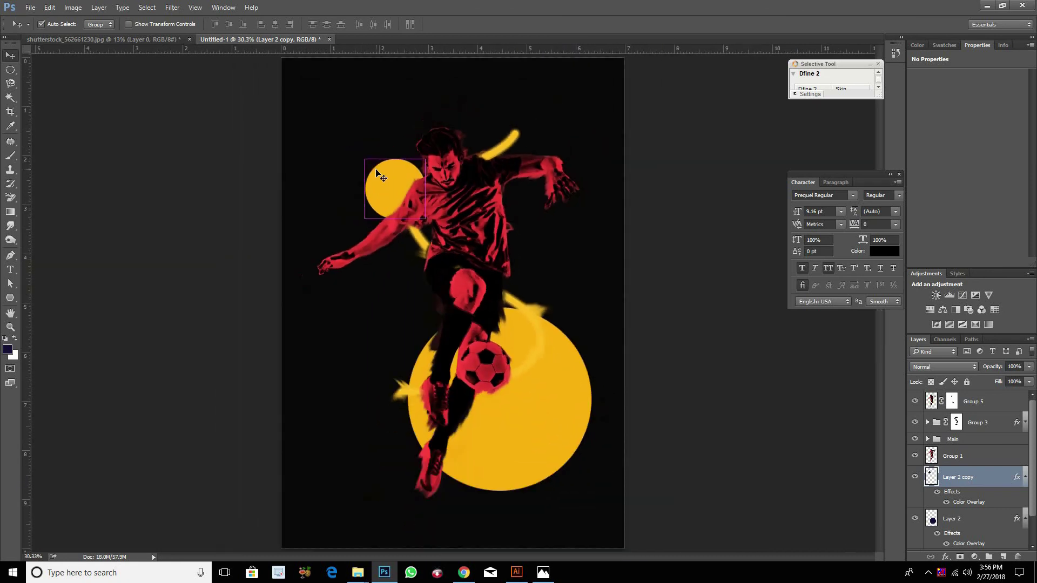
{"action": "scroll", "coordinate": [368, 189], "scroll_direction": "down", "scroll_amount": 1}
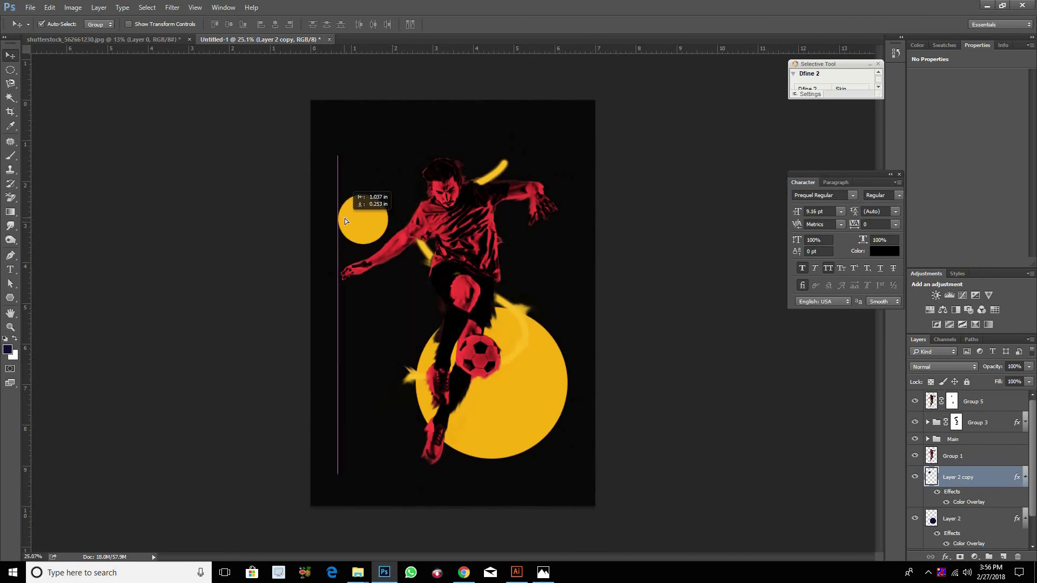
{"action": "mouse_move", "coordinate": [344, 218]}
{"action": "left_mouse_down"}
{"action": "mouse_move", "coordinate": [376, 232]}
{"action": "mouse_move", "coordinate": [400, 203]}
{"action": "left_mouse_up"}
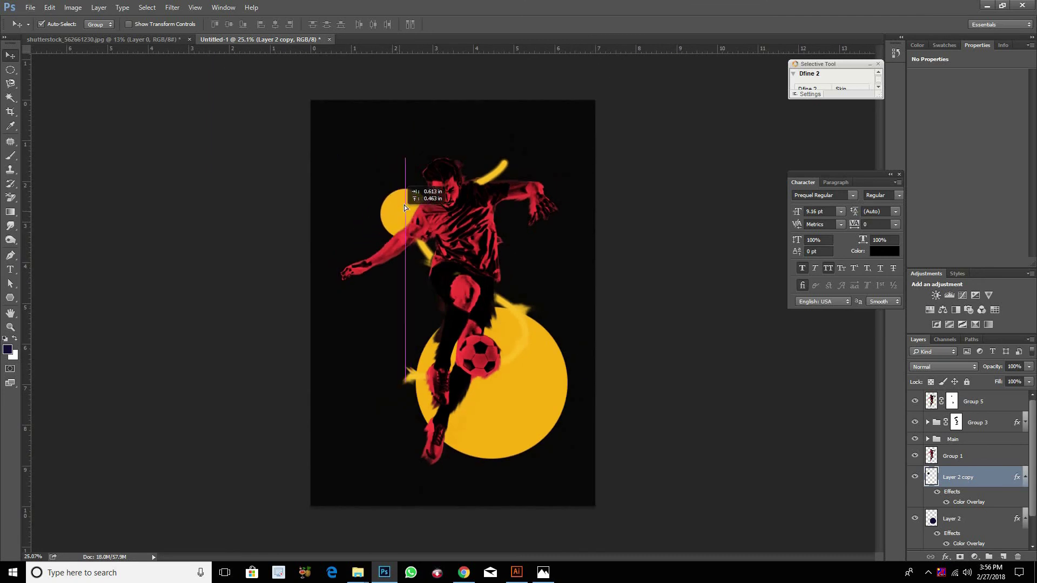
{"action": "left_click_drag", "start_coordinate": [411, 235], "coordinate": [408, 242]}
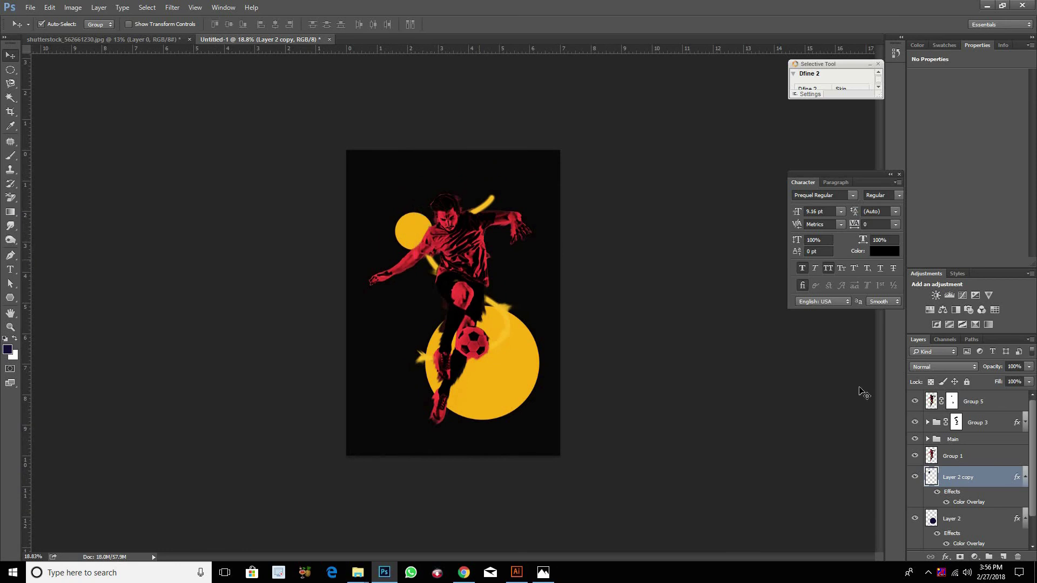
- Select Group 5 through Layer 2 and nudge all the artwork slightly left and up
{"action": "left_click", "coordinate": [990, 516]}
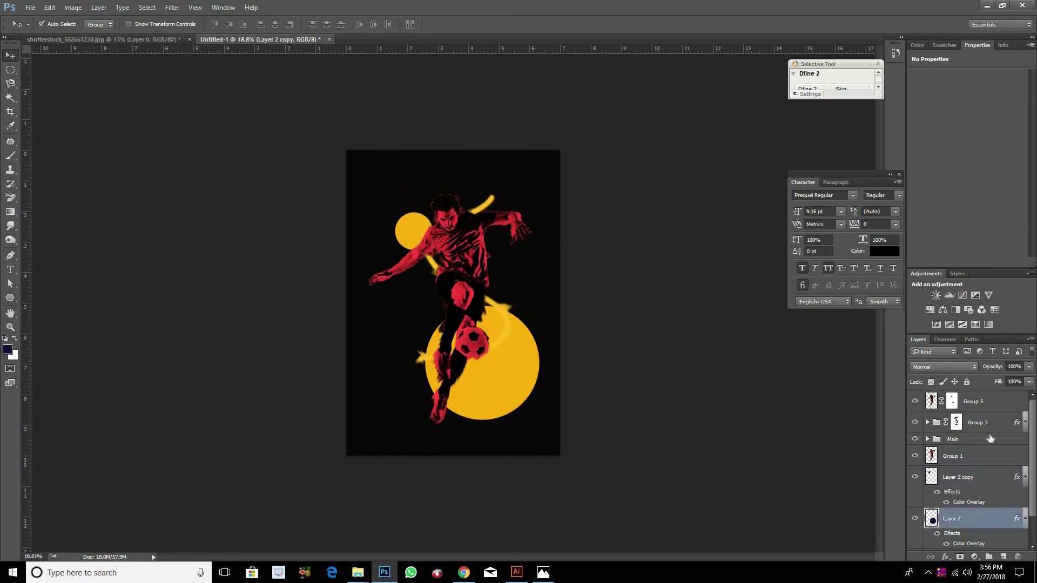
{"action": "left_click", "coordinate": [987, 404], "text": "shift"}
{"action": "left_click_drag", "start_coordinate": [505, 369], "coordinate": [505, 371]}
{"action": "key", "text": "shift+Up"}
{"action": "key", "text": "shift+Up"}
{"action": "key", "text": "shift+Up"}
{"action": "key", "text": "shift+Up"}
{"action": "key", "text": "shift+Up"}
{"action": "scroll", "coordinate": [507, 373], "scroll_direction": "up", "scroll_amount": 2}
{"action": "left_click_drag", "start_coordinate": [537, 396], "coordinate": [533, 395]}
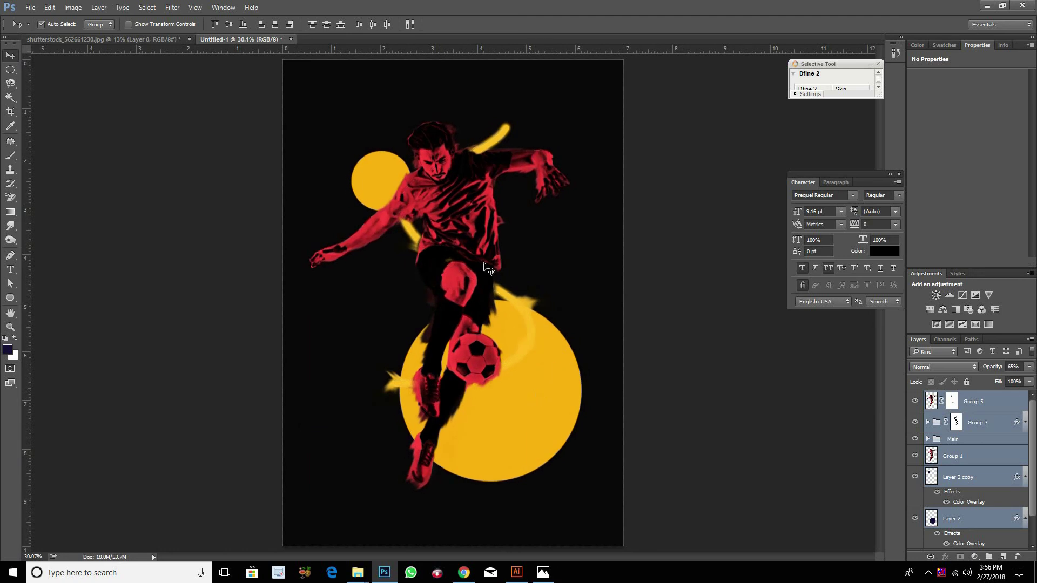
- Paste the halftone texture into the poster and scale it to cover the whole canvas
{"action": "left_click", "coordinate": [419, 40]}
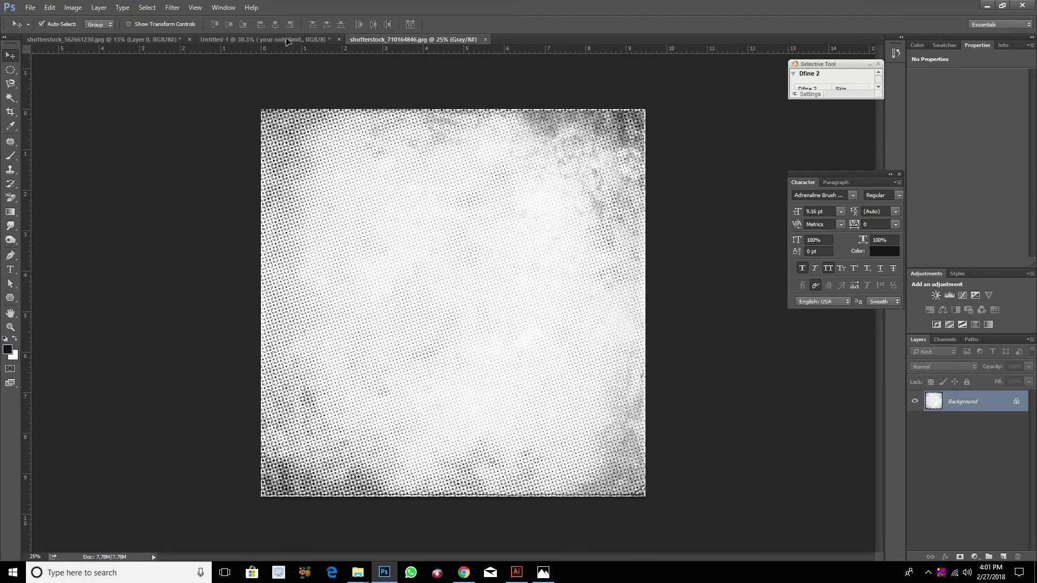
{"action": "left_click", "coordinate": [287, 42]}
{"action": "key", "text": "ctrl+v"}
{"action": "key", "text": "ctrl+t"}
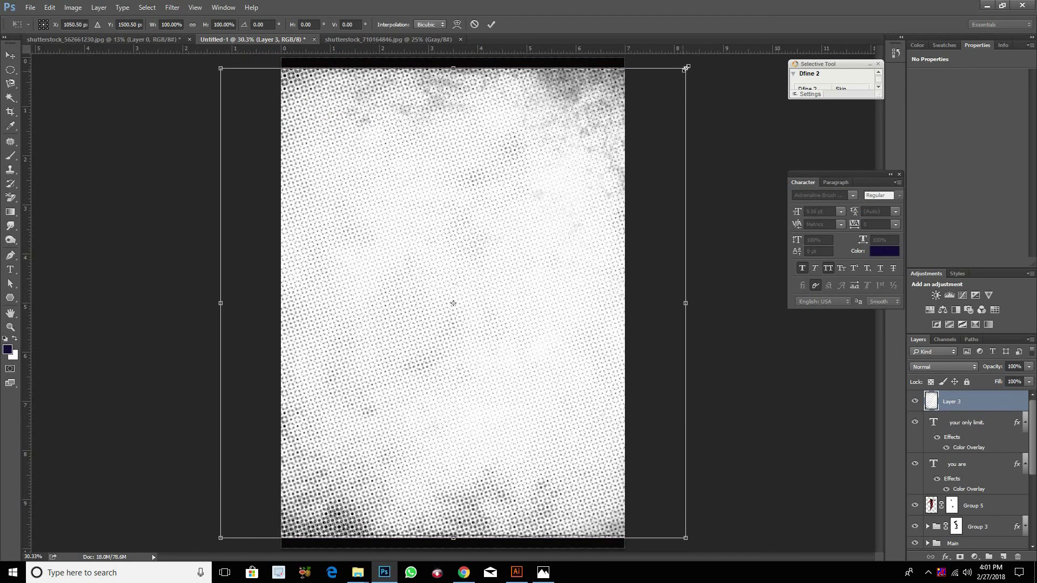
{"action": "left_click_drag", "start_coordinate": [686, 67], "coordinate": [696, 52]}
{"action": "key", "text": "Return"}
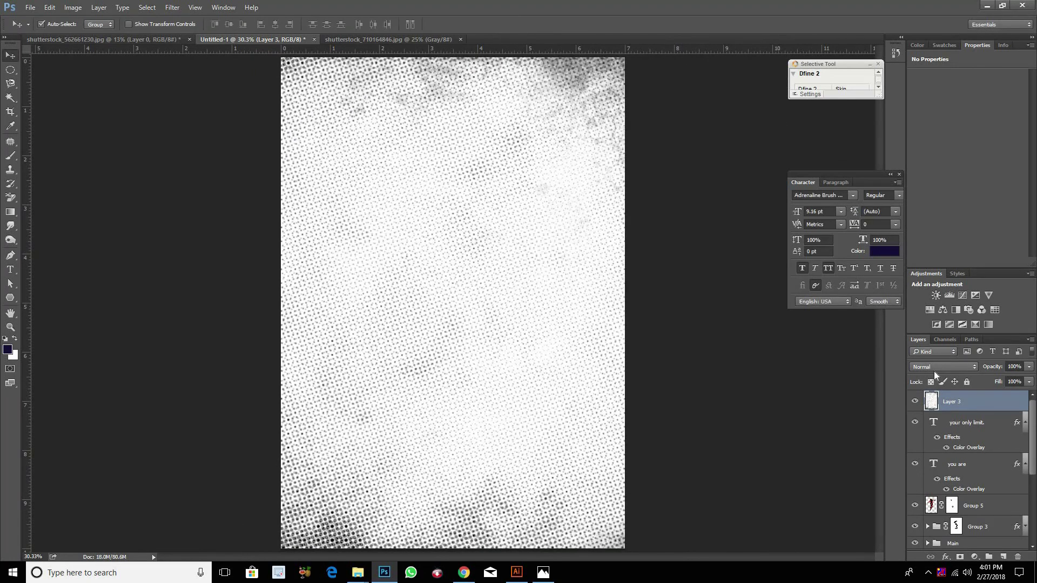
- Blend the halftone layer in Divide mode at 11% opacity
{"action": "left_click", "coordinate": [934, 371]}
{"action": "left_click", "coordinate": [924, 545]}
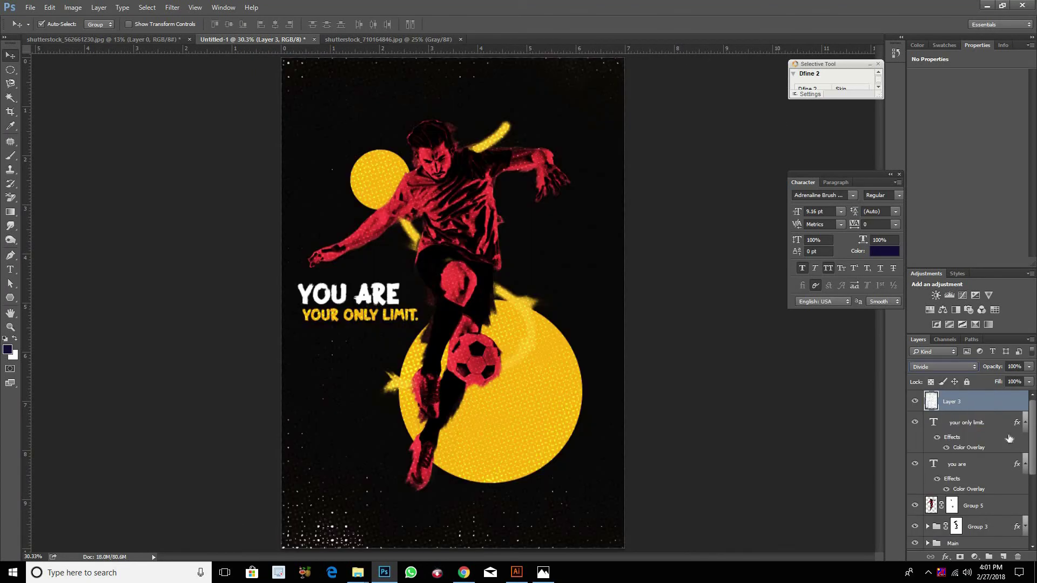
{"action": "left_click_drag", "start_coordinate": [1029, 367], "coordinate": [982, 380]}
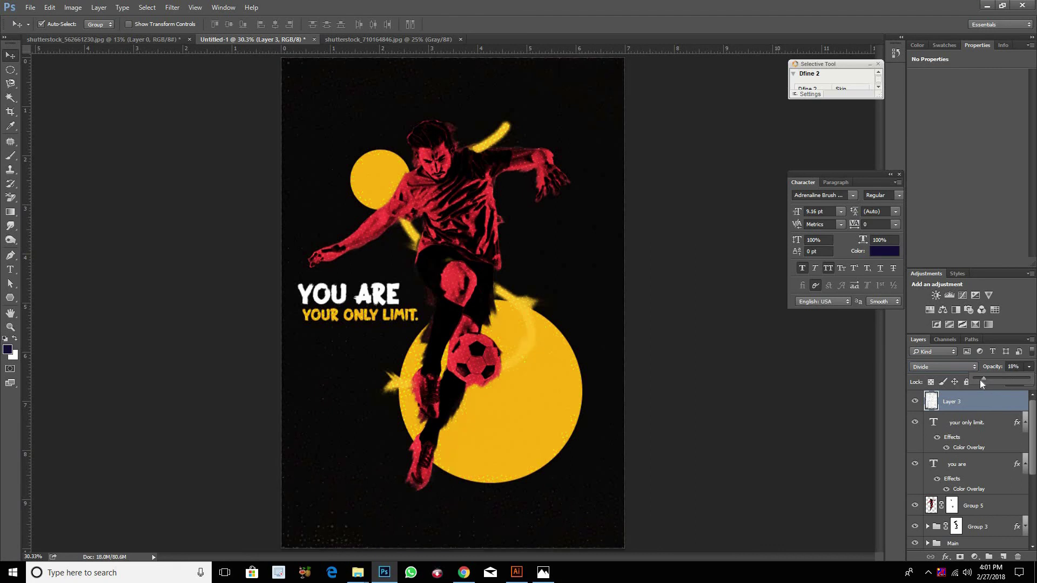
{"action": "key", "text": "ctrl+t"}
{"action": "key", "text": "ctrl+0"}
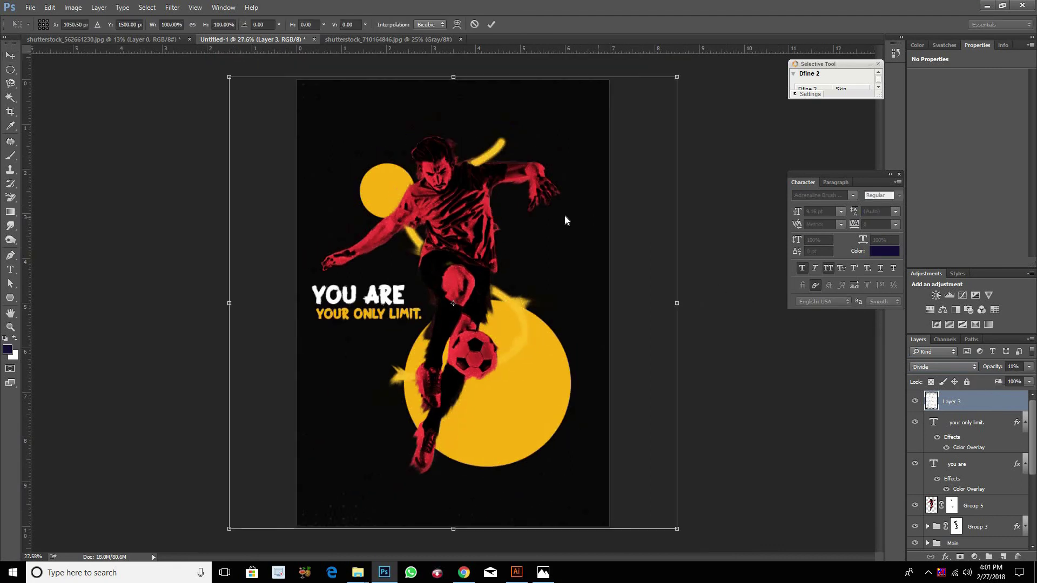
{"action": "key", "text": "Return"}
{"action": "key", "text": "ctrl+0"}
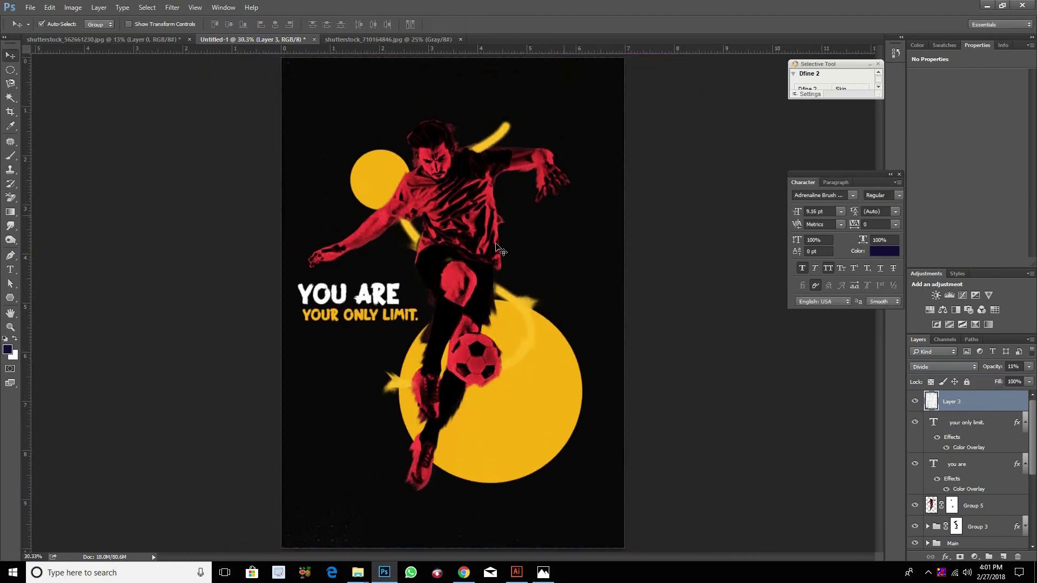
- Switch to the scratched grunge texture document
{"action": "scroll", "coordinate": [355, 294], "scroll_direction": "up", "scroll_amount": 1}
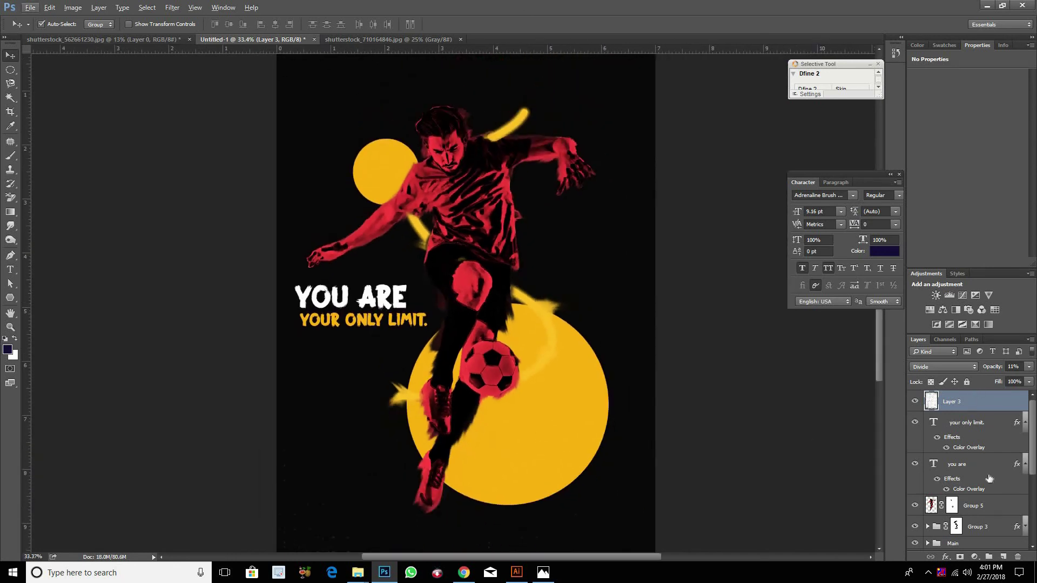
{"action": "scroll", "coordinate": [483, 226], "scroll_direction": "up", "scroll_amount": 1}
{"action": "scroll", "coordinate": [522, 232], "scroll_direction": "down", "scroll_amount": 1}
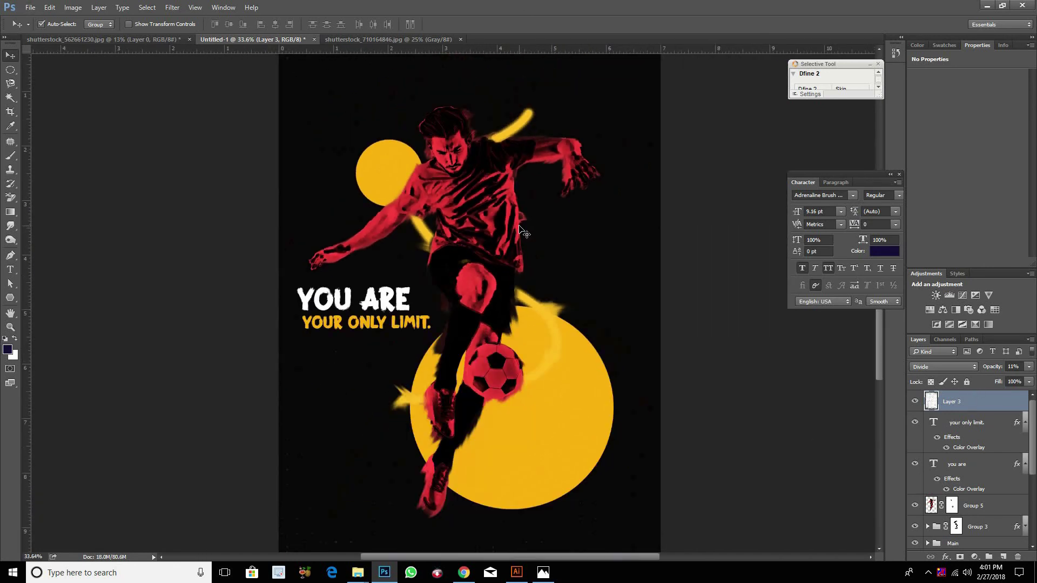
{"action": "left_click", "coordinate": [418, 37]}
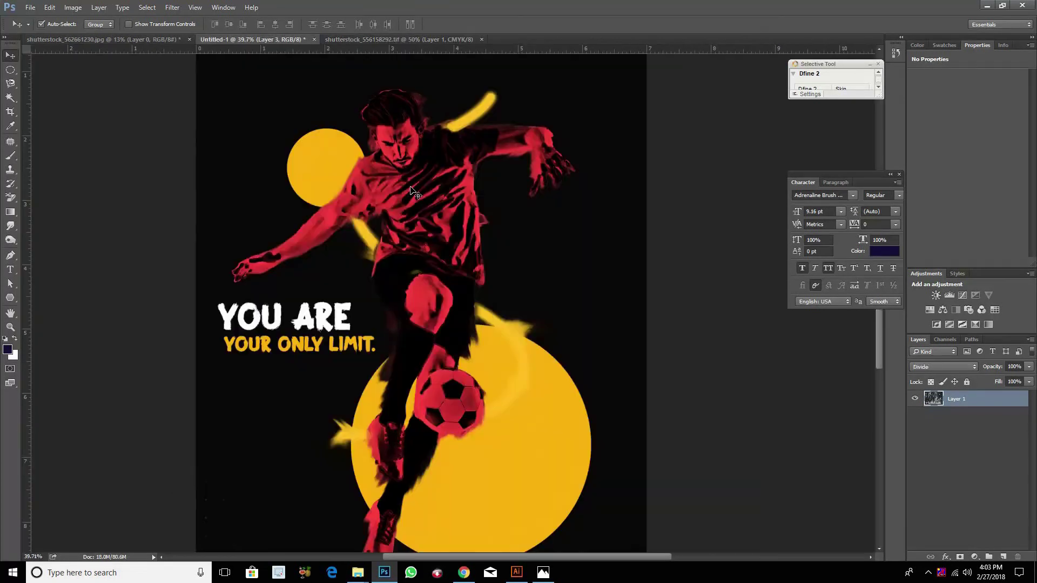
- Bring the scratch texture into the poster, rotate it 90° clockwise and scale it to cover
{"action": "left_click_drag", "start_coordinate": [331, 89], "coordinate": [328, 307]}
{"action": "key", "text": "ctrl+t"}
{"action": "right_click", "coordinate": [412, 188]}
{"action": "left_click", "coordinate": [468, 302]}
{"action": "key", "text": "ctrl+0"}
{"action": "left_click_drag", "start_coordinate": [591, 143], "coordinate": [624, 104]}
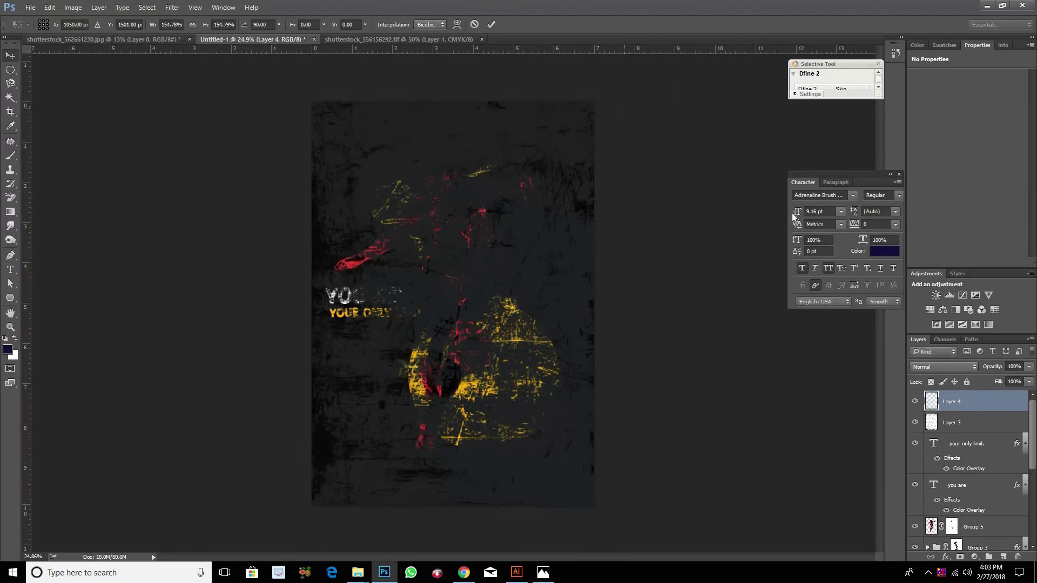
{"action": "key", "text": "Return"}
- Set the scratch texture to Overlay at 19% under the halftone, and raise the halftone to 24%
{"action": "left_click", "coordinate": [1029, 367]}
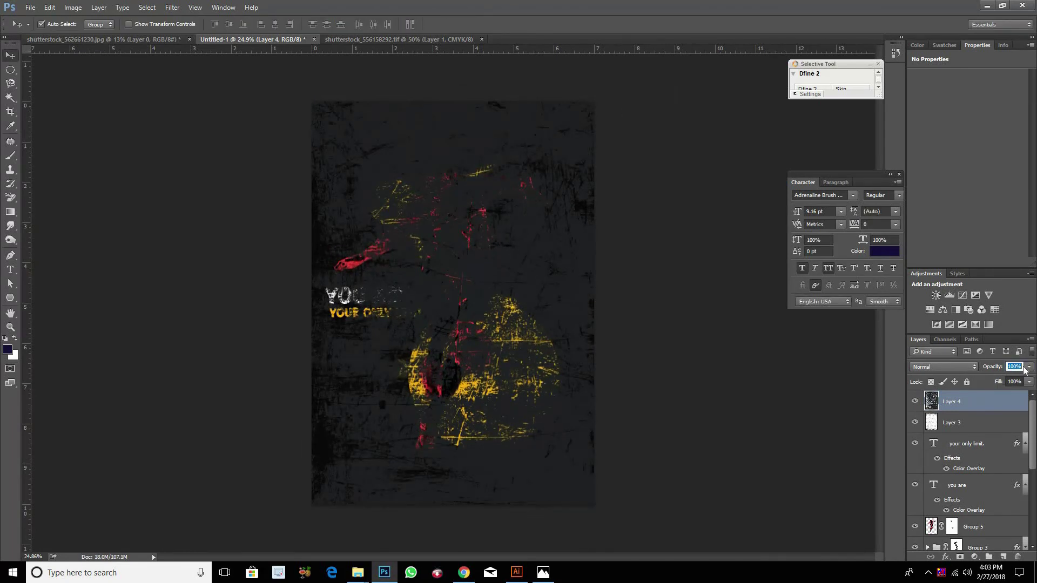
{"action": "left_click", "coordinate": [956, 368]}
{"action": "left_click", "coordinate": [931, 473]}
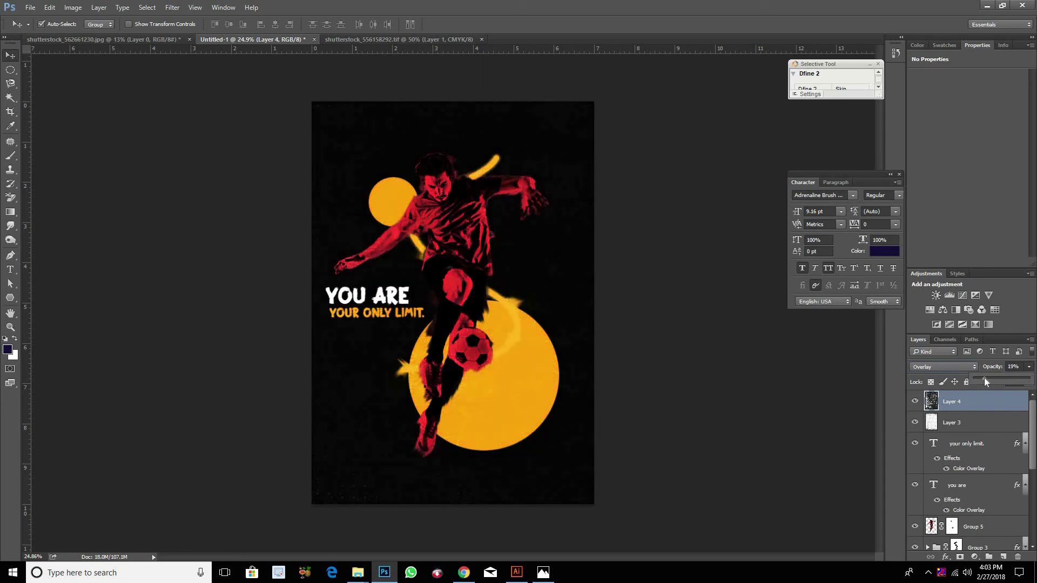
{"action": "left_click_drag", "start_coordinate": [983, 377], "coordinate": [981, 426]}
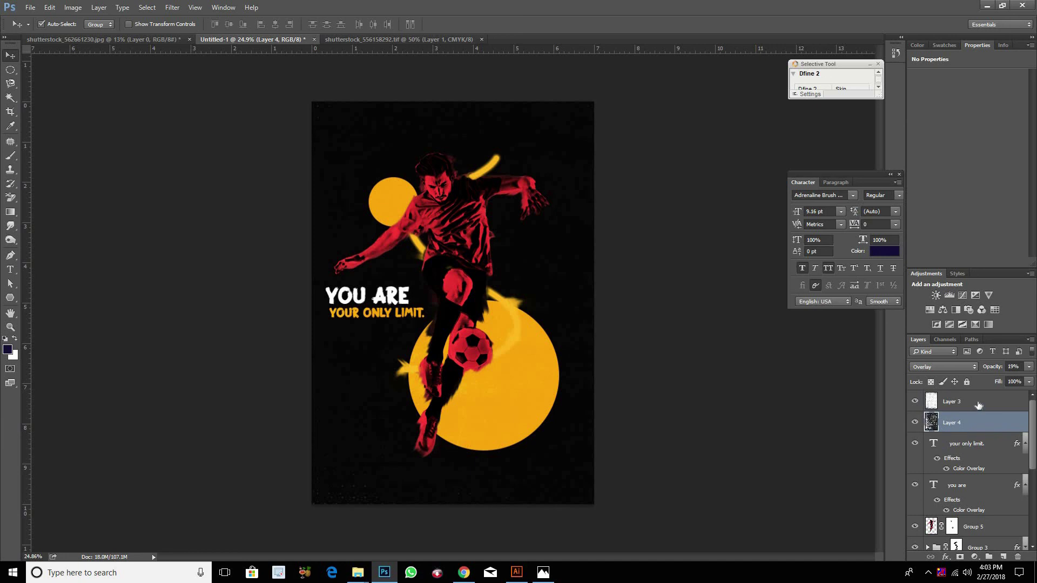
{"action": "left_click", "coordinate": [977, 406]}
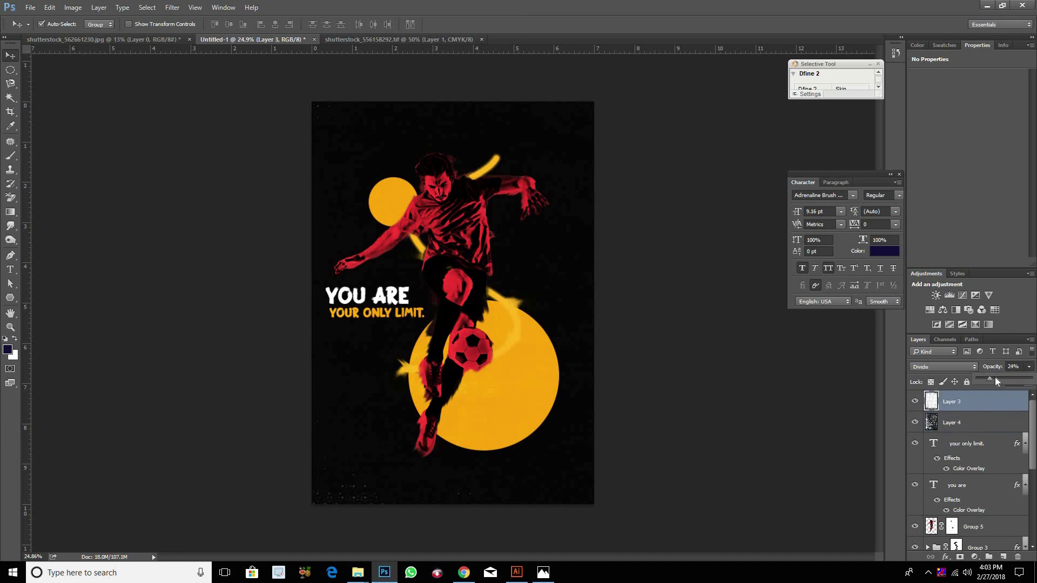
{"action": "scroll", "coordinate": [433, 332], "scroll_direction": "up", "scroll_amount": 4}
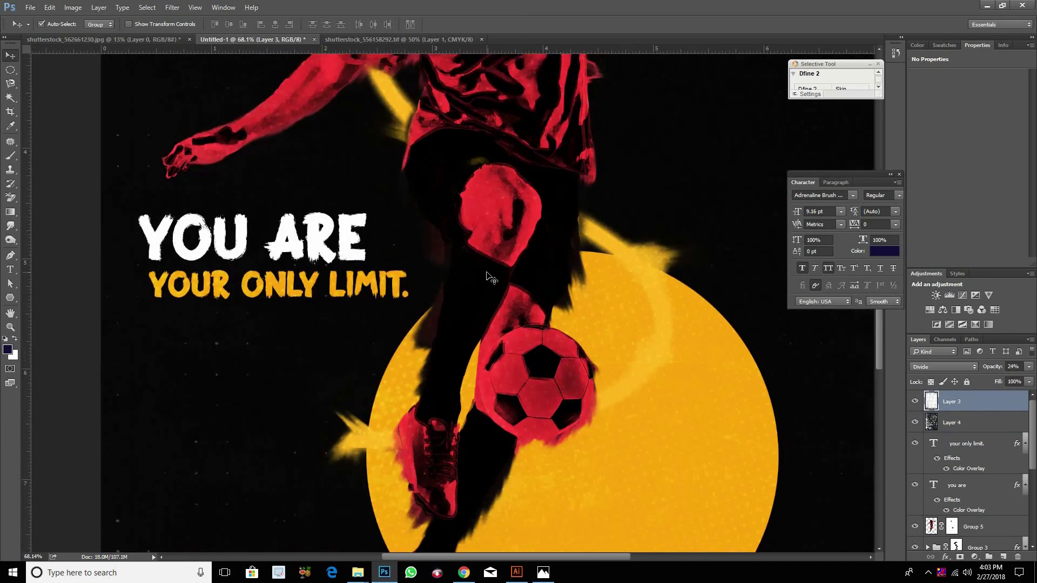
{"action": "key", "text": "ctrl+0"}
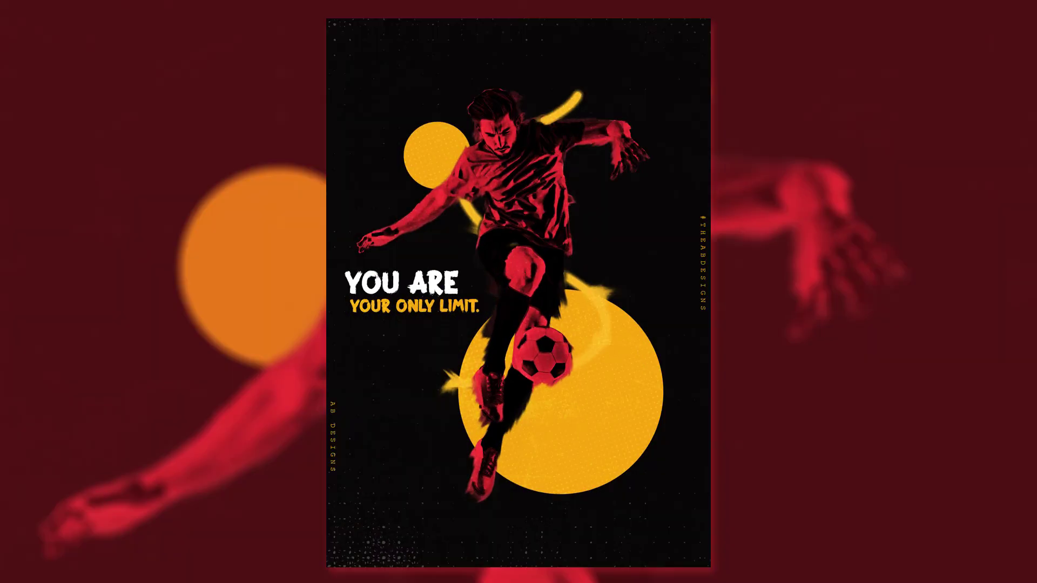